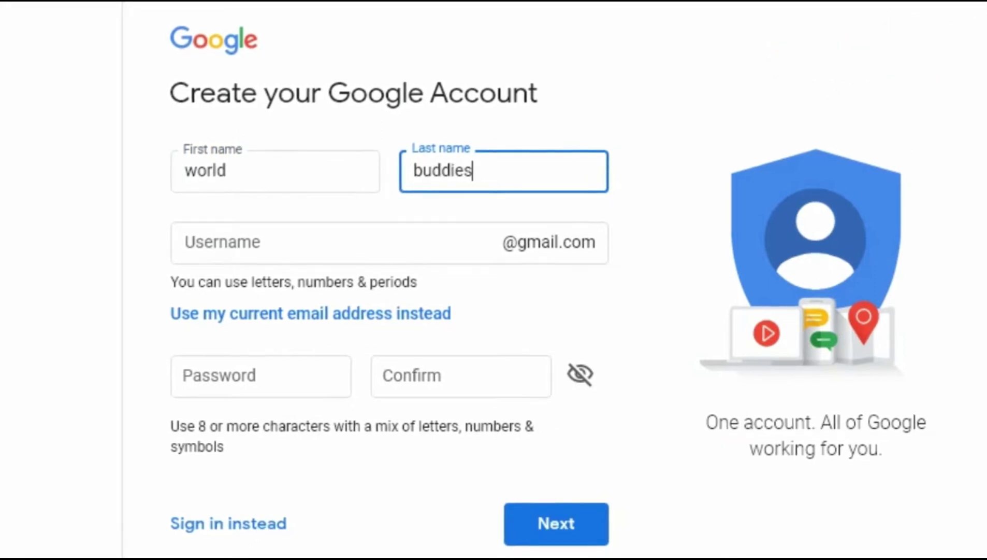
Enter a username and matching password, then take a suggested available username.
click(185, 241)
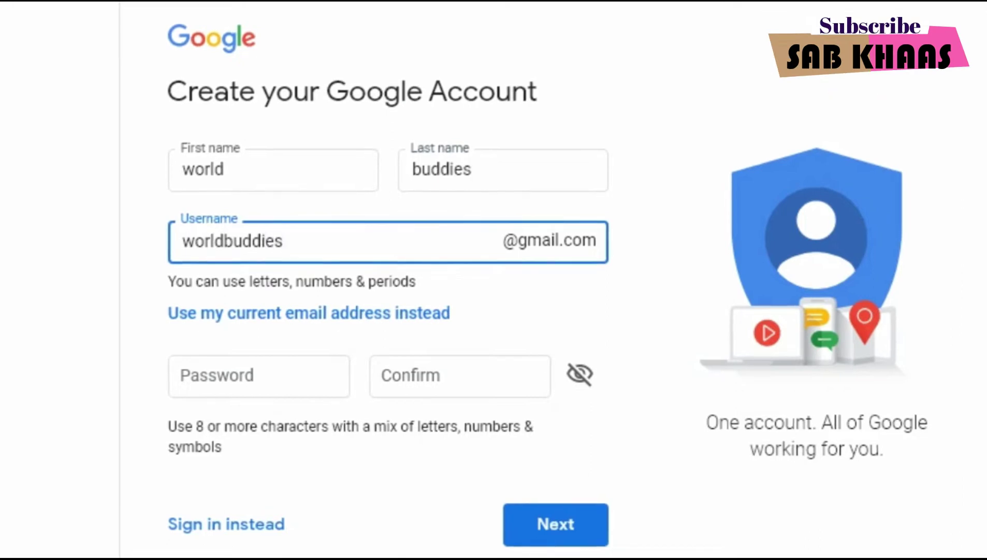
click(258, 375)
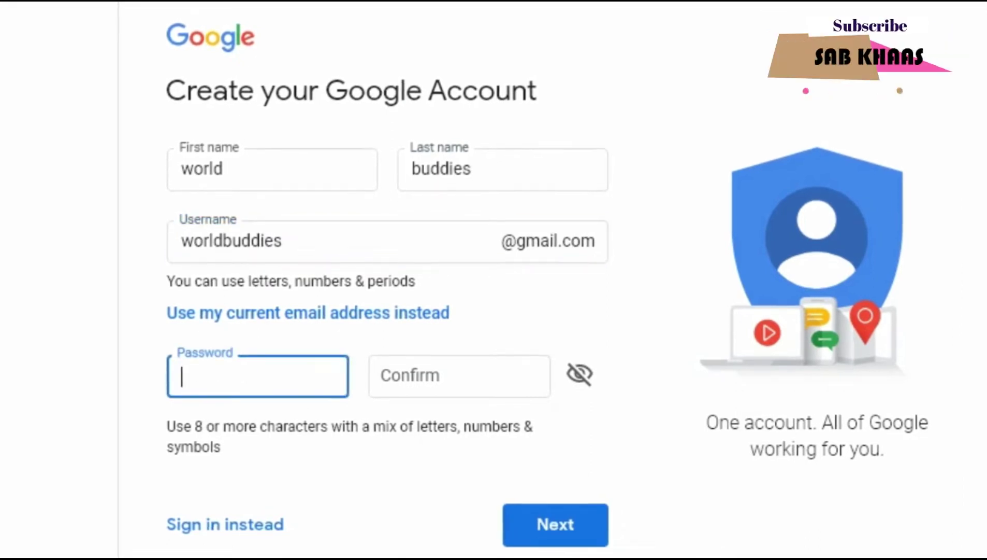
text(•••••••••••)
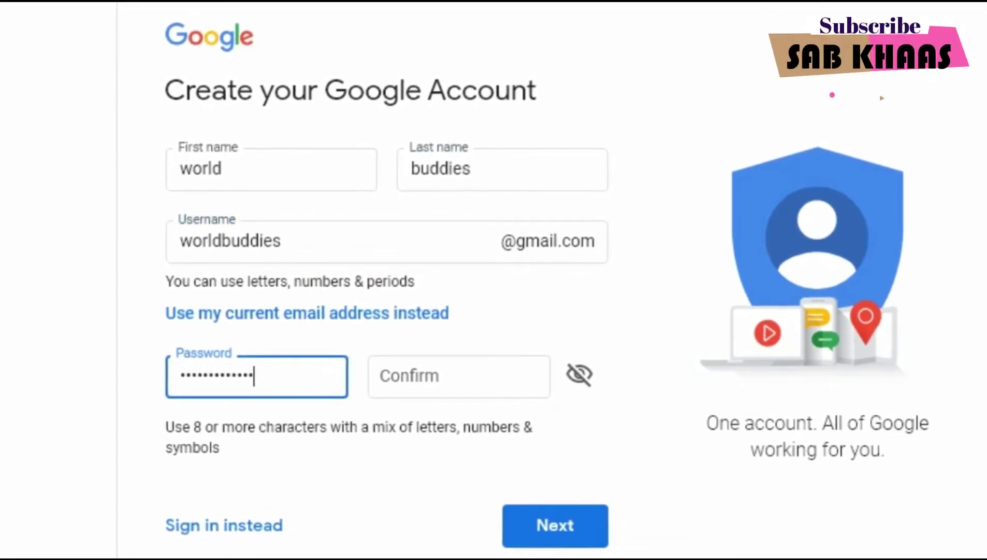
click(458, 376)
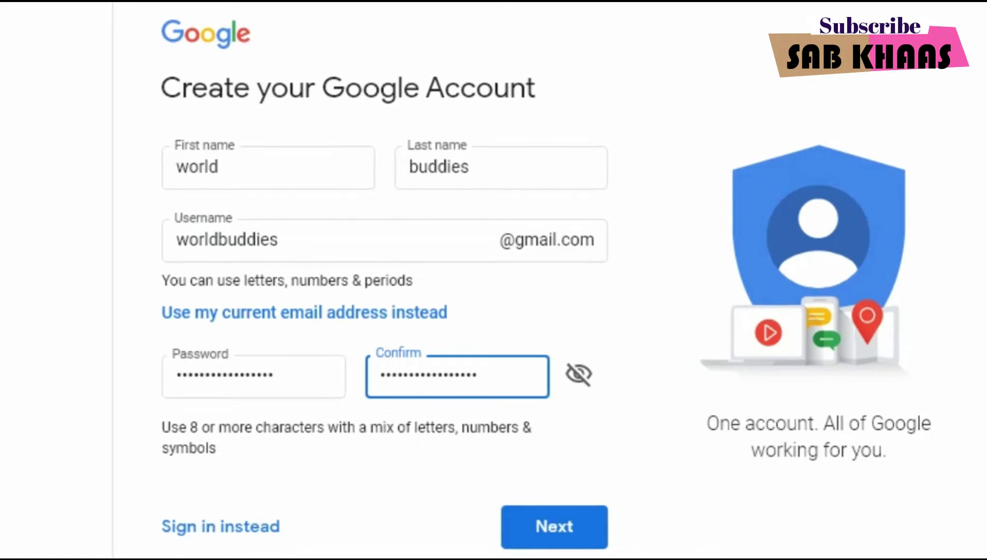
key(Return)
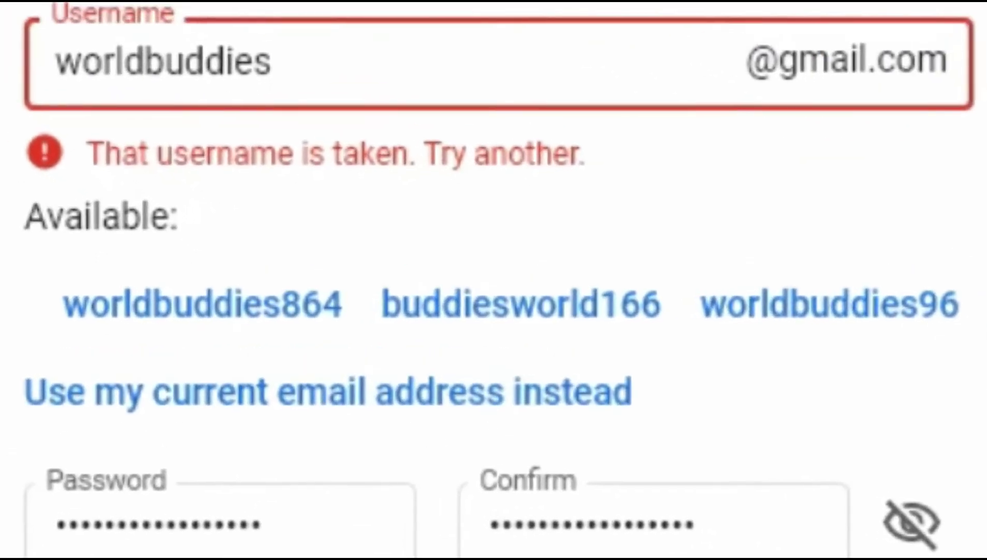
click(829, 303)
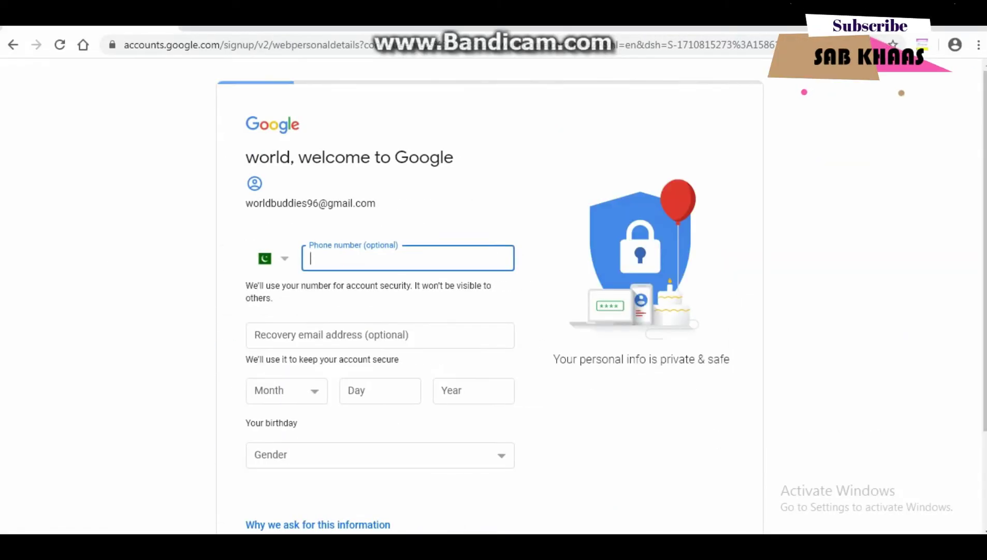
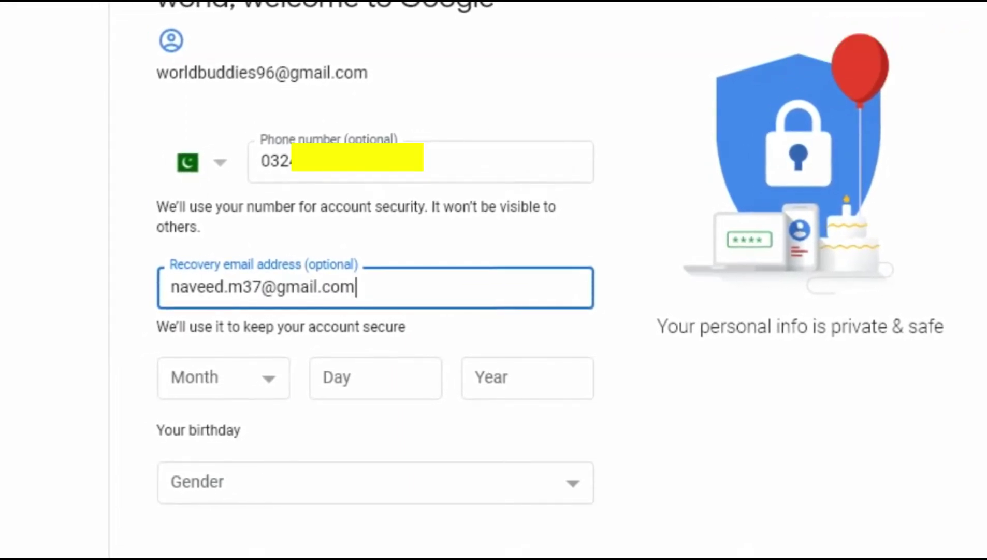
Enter the phone number, recovery e-mail and birthday January 1, 2000.
click(223, 378)
key(Up)
key(Up)
key(Up)
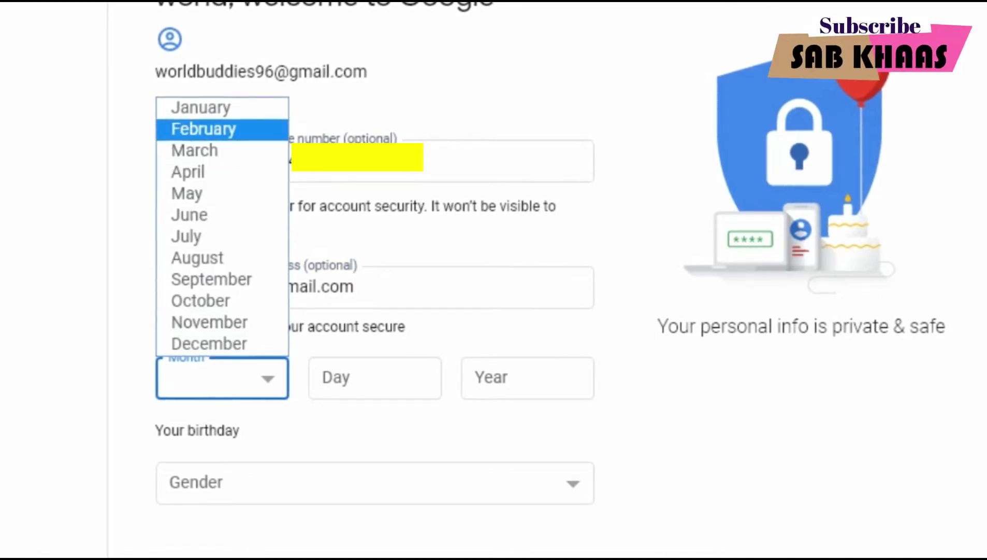
key(Return)
click(374, 378)
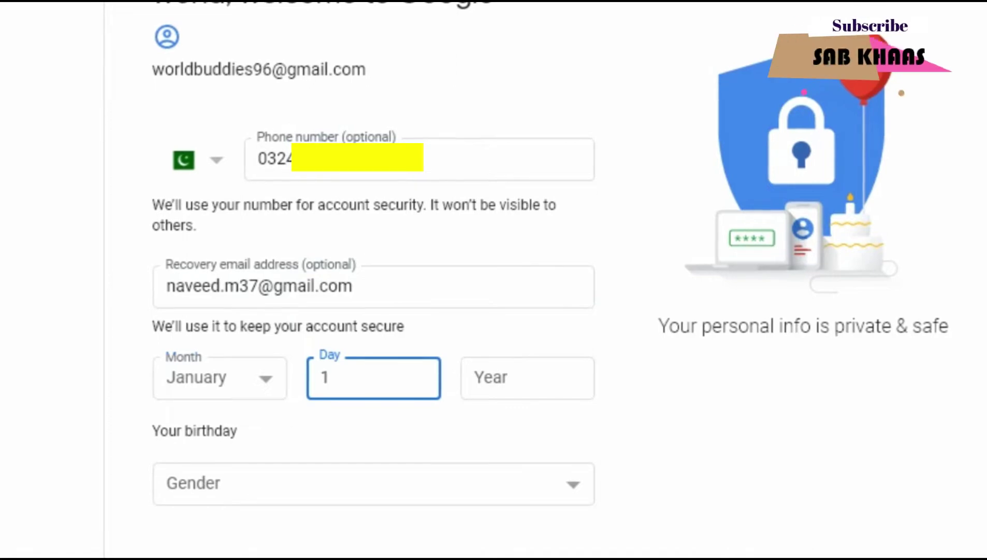
click(527, 378)
text(2000)
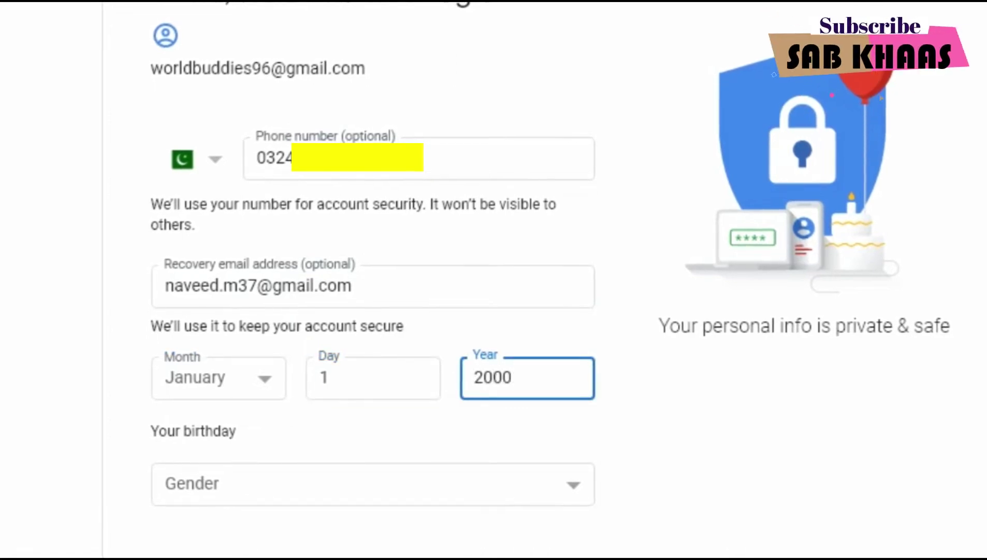
Set gender to Male and submit the personal details.
click(373, 483)
key(Down)
key(Down)
key(Return)
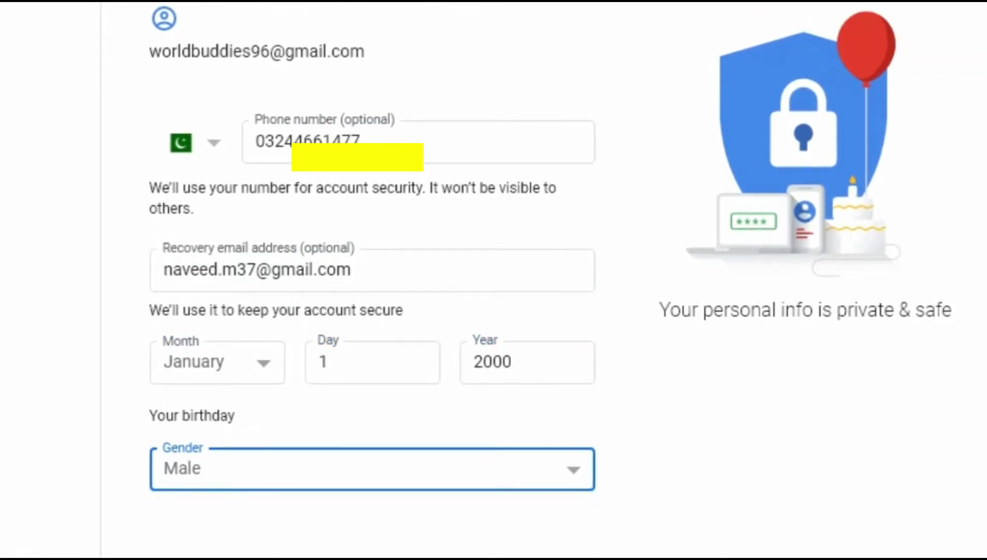
click(542, 469)
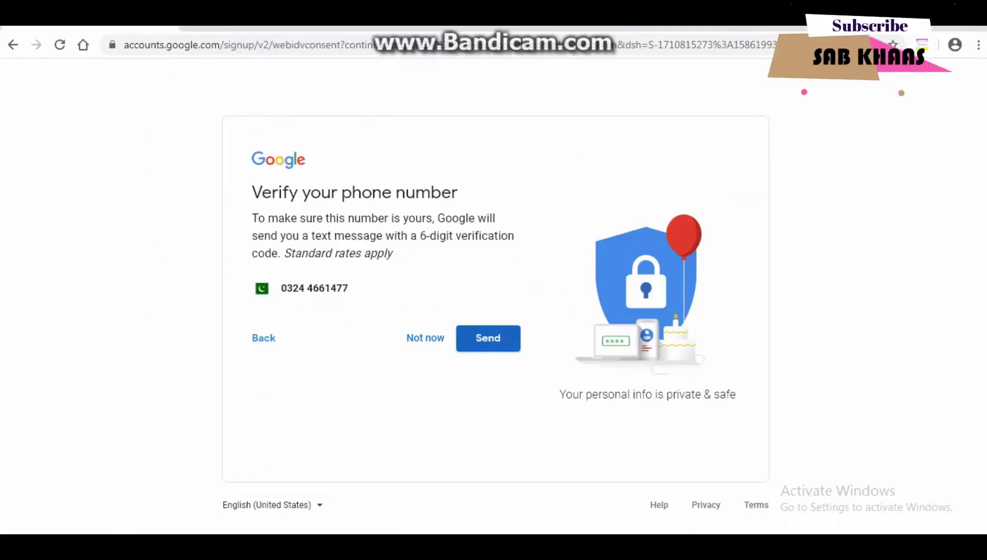
Verify the phone number with the texted six-digit code.
key(Return)
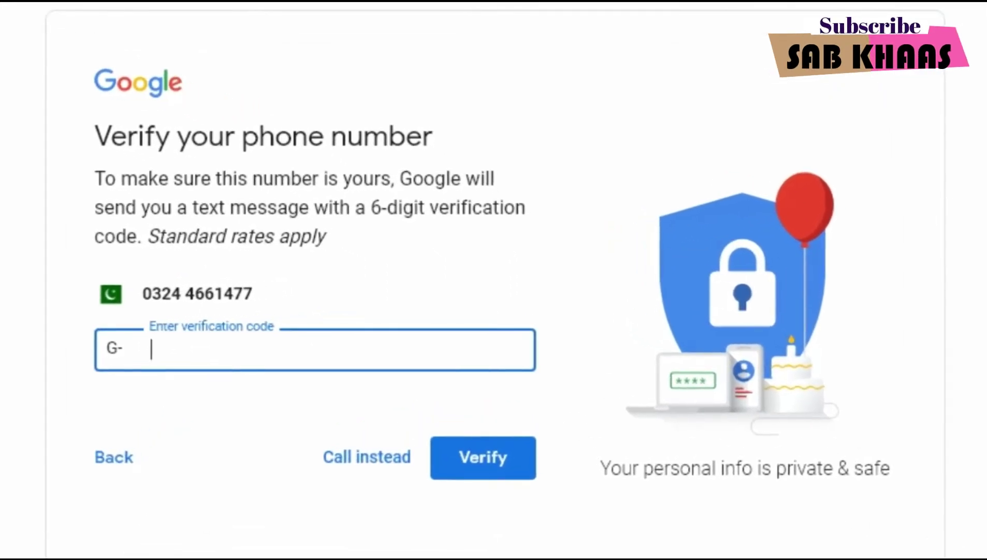
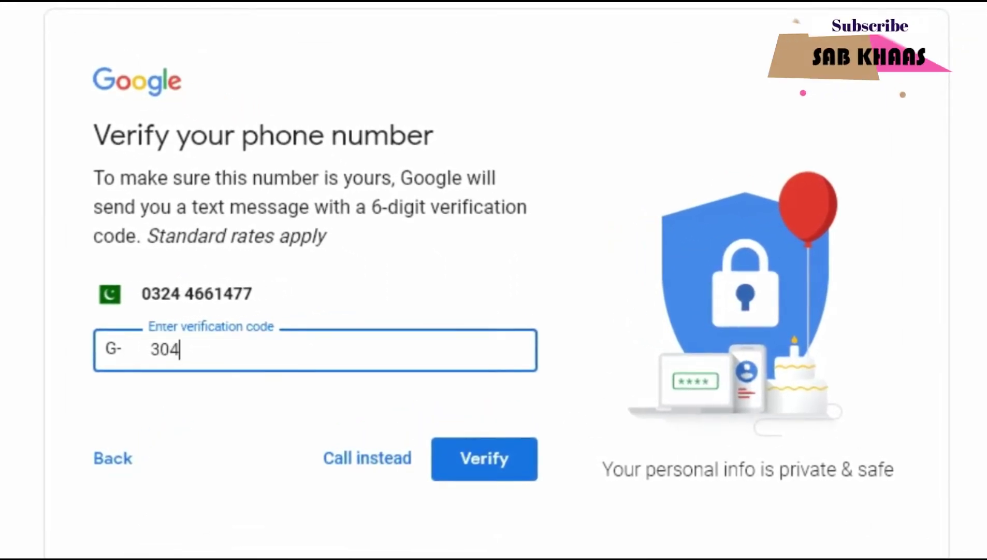
key(Return)
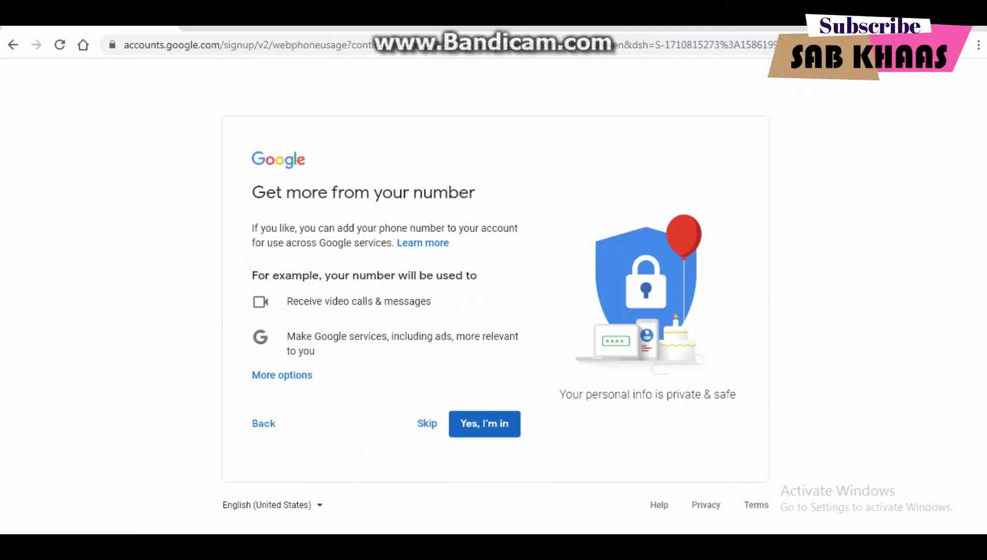
Skip the phone-number usage offer and agree to Privacy and Terms to create the account.
key(Return)
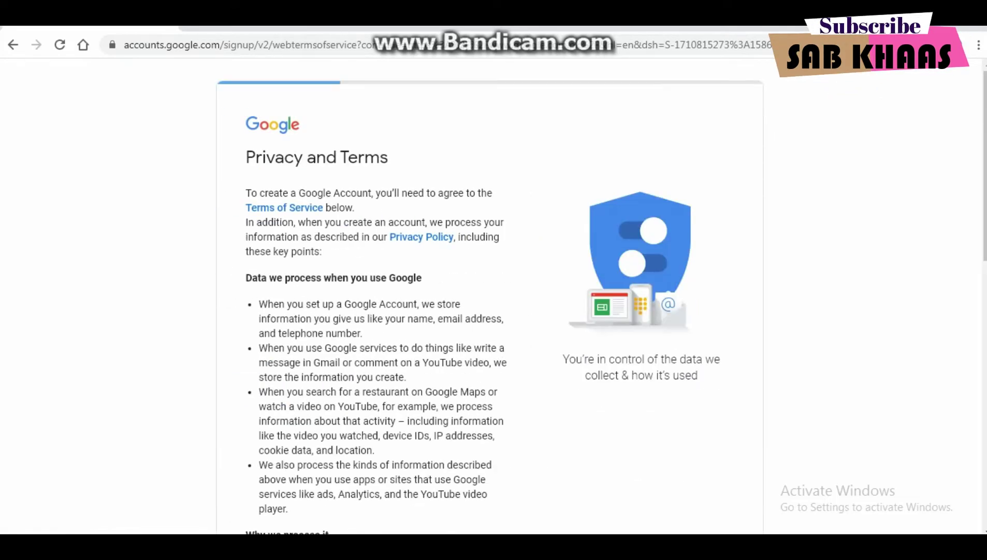
scroll(494, 296, down, 12)
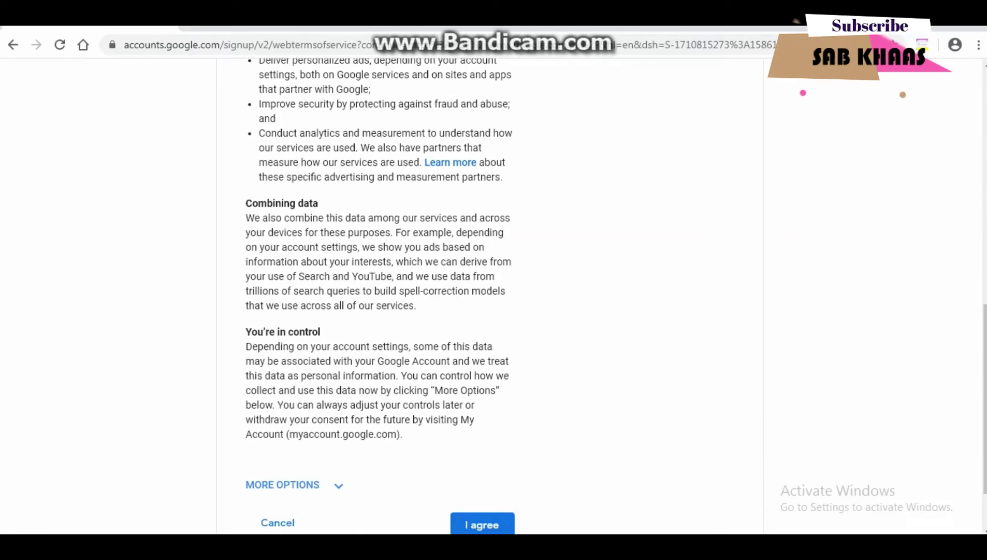
key(Return)
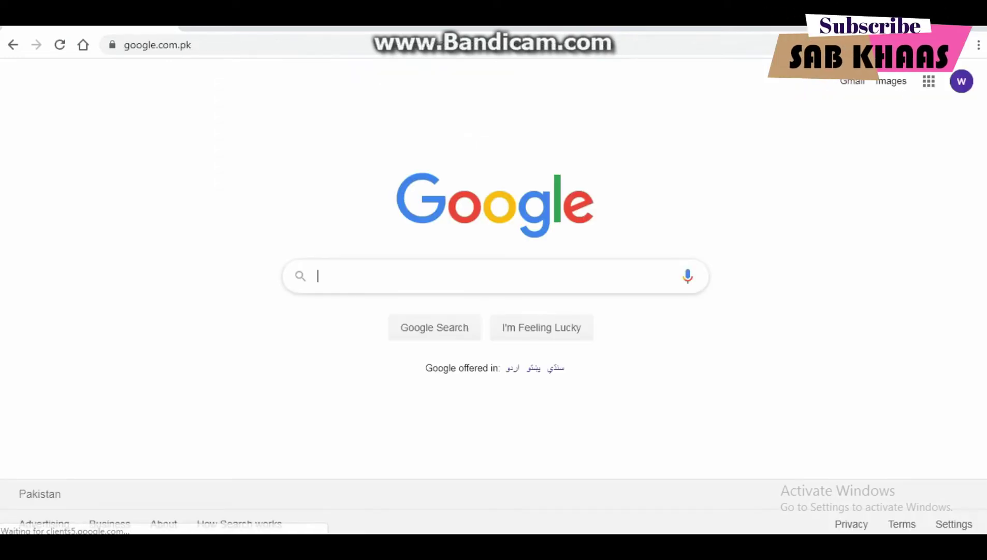
Open YouTube from the Google apps grid and create the 'world buddies' channel from the account name.
click(892, 75)
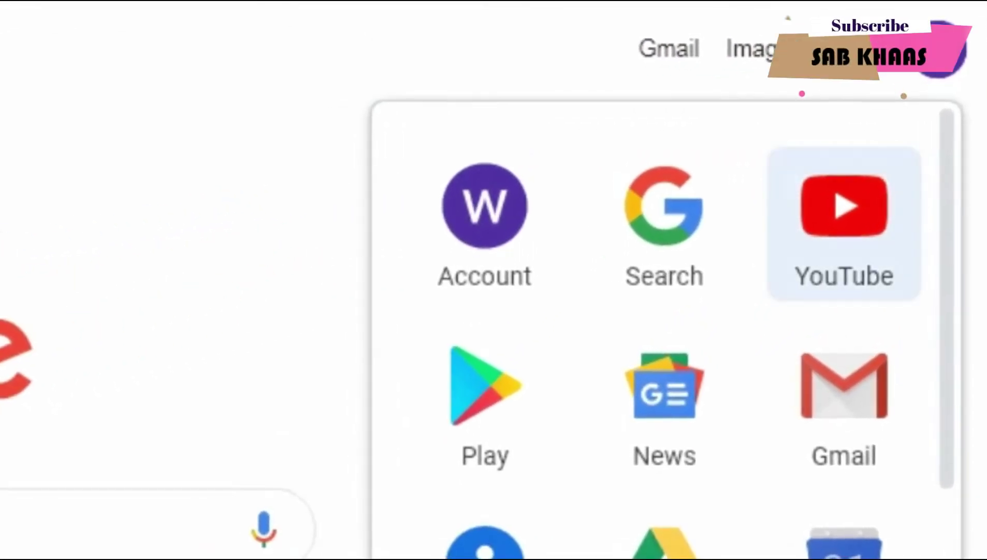
click(843, 223)
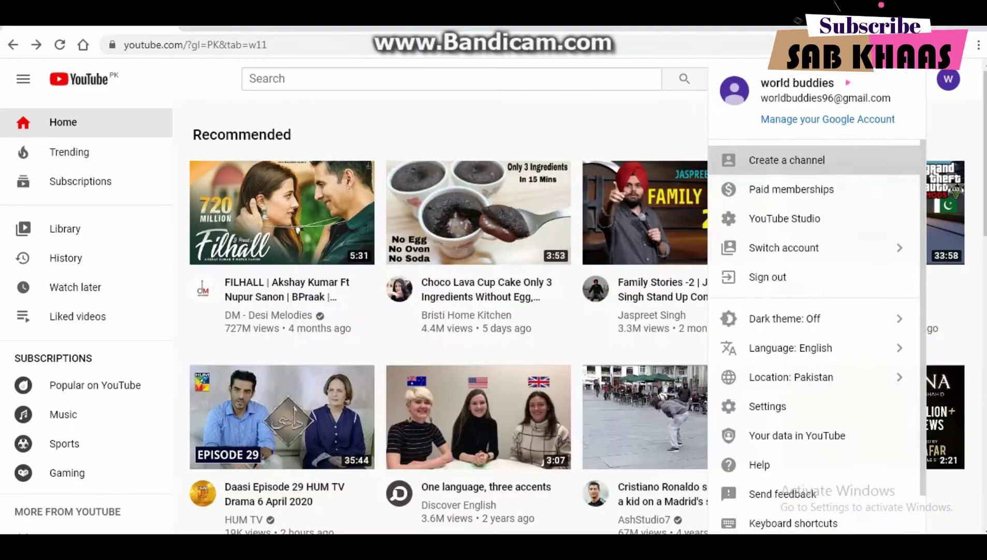
click(787, 160)
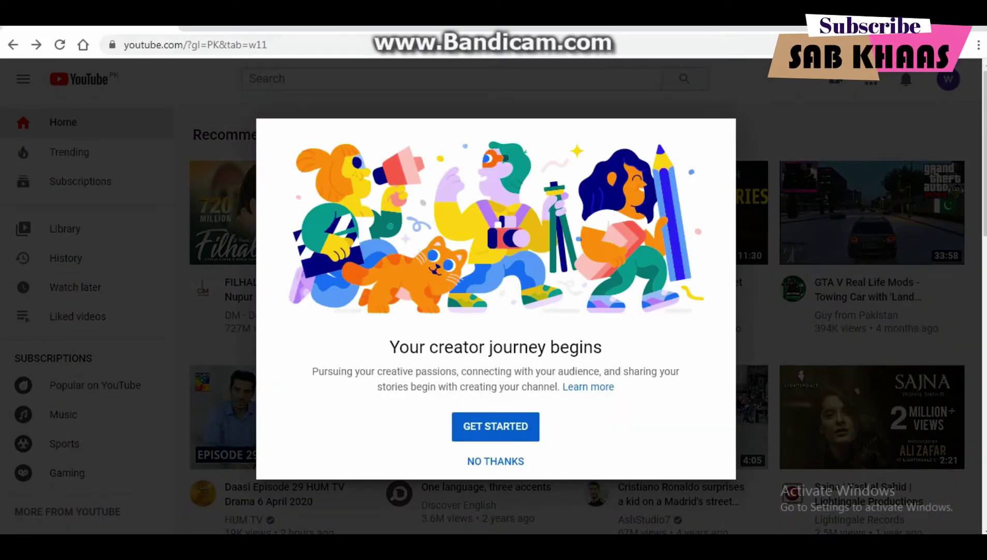
click(495, 426)
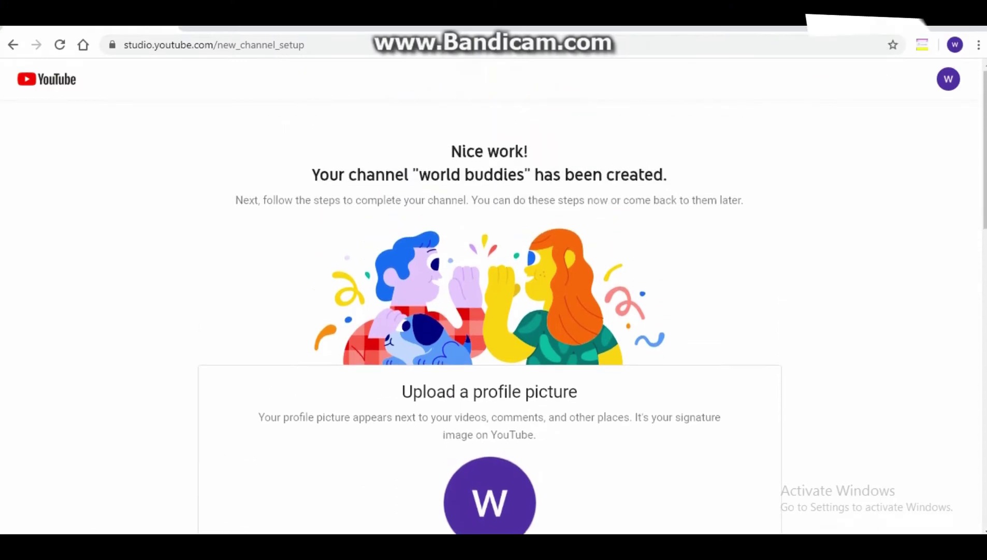
Write a channel description on the channel setup page.
scroll(489, 311, down, 4)
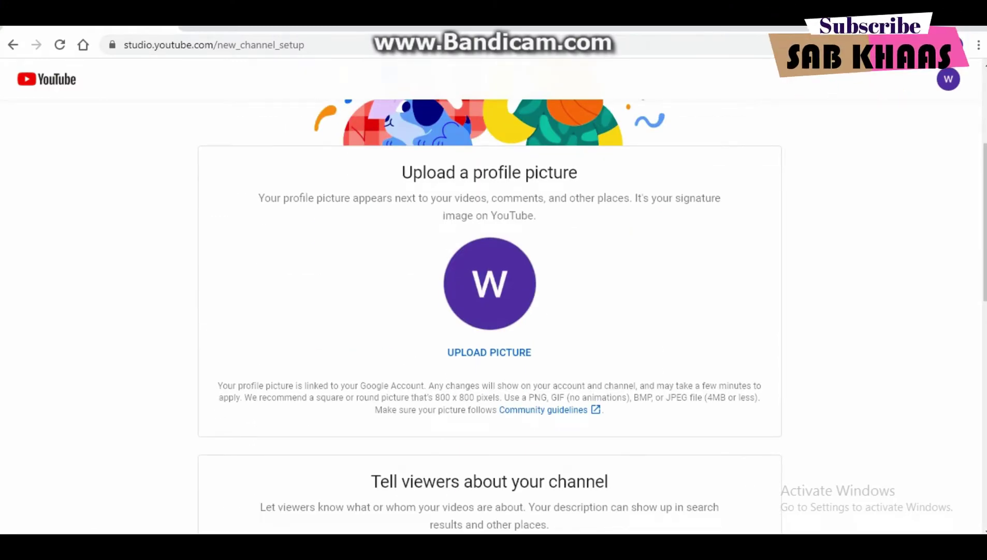
scroll(490, 311, down, 7)
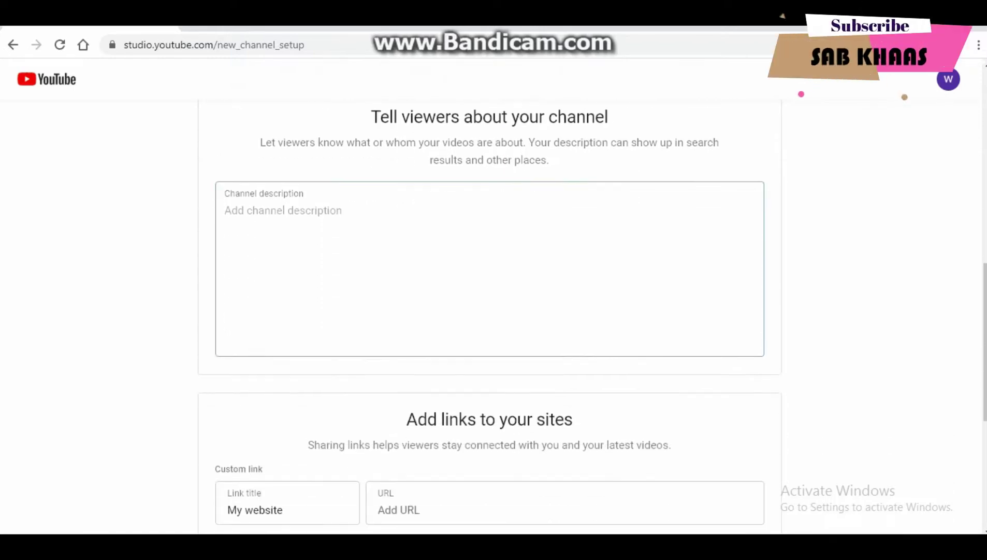
click(363, 234)
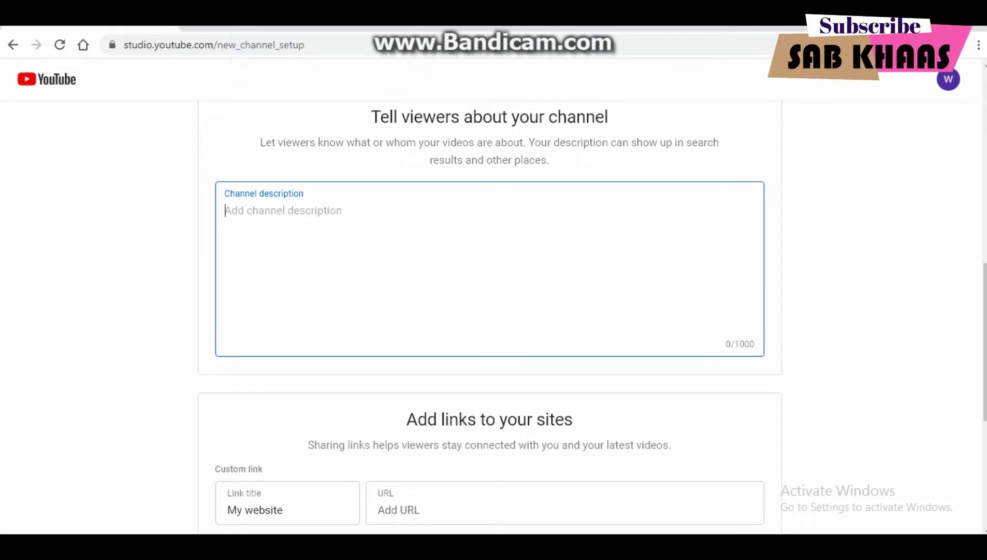
text(world best channel)
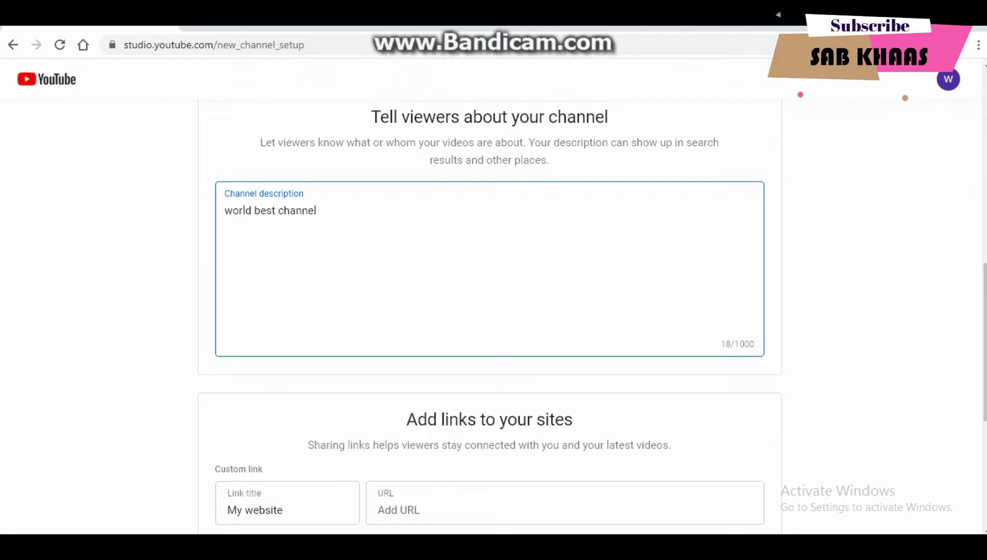
Leave the custom, Facebook, Twitter and Instagram link fields blank and save the setup.
scroll(490, 363, down, 3)
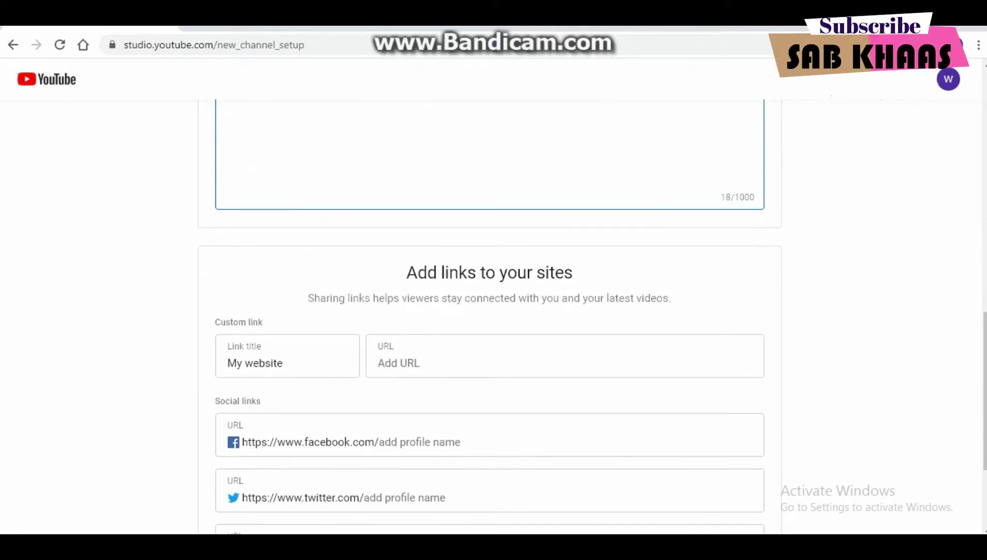
scroll(490, 362, down, 1)
click(283, 290)
click(467, 290)
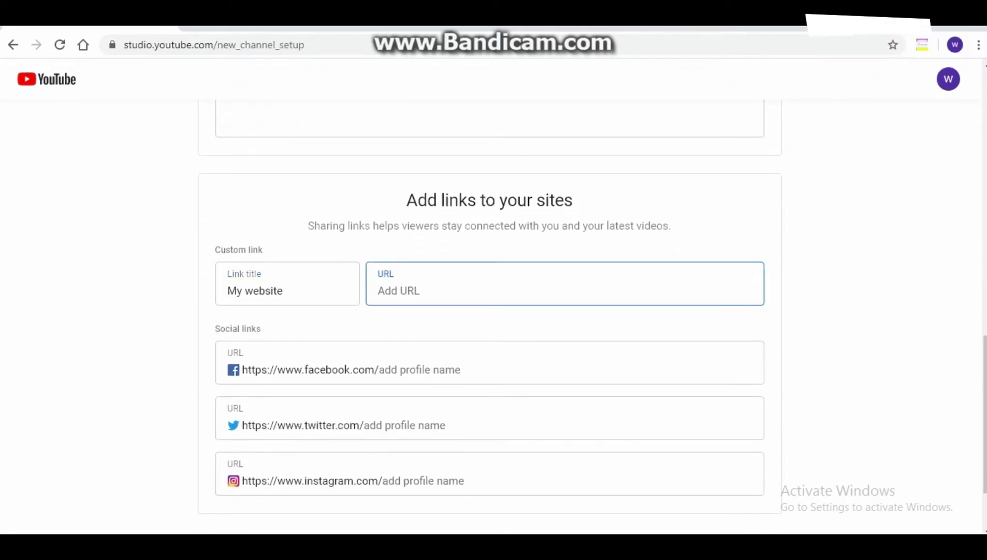
scroll(489, 300, down, 1)
click(379, 297)
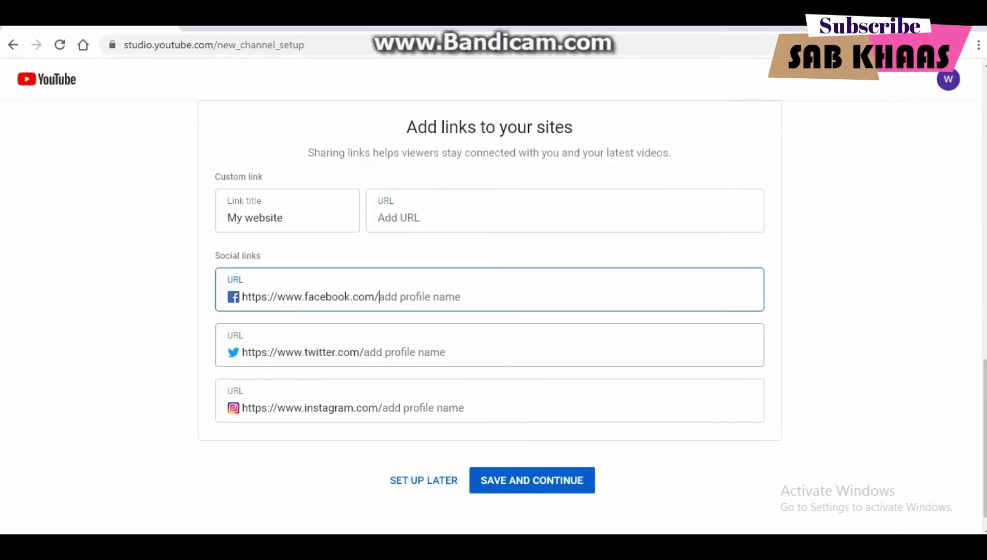
click(364, 351)
click(382, 407)
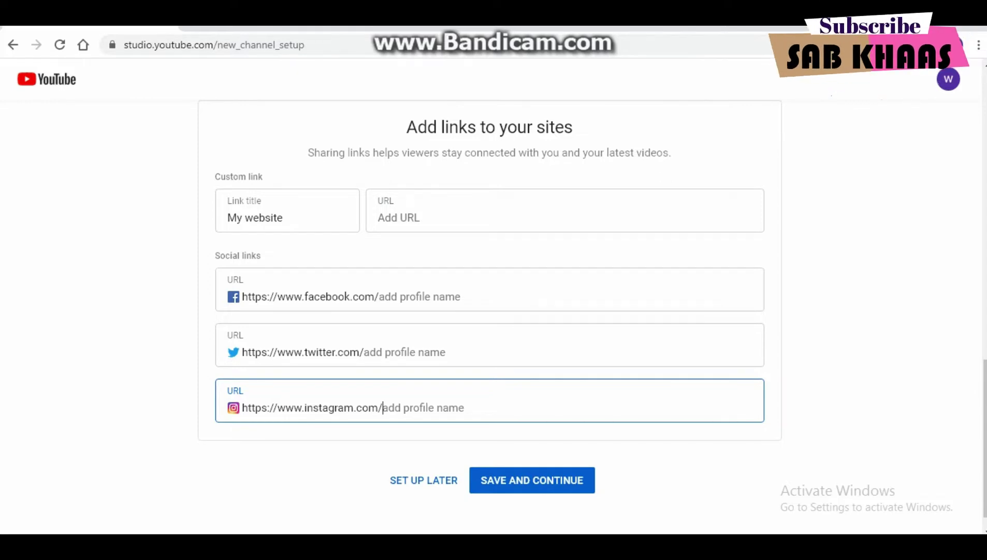
click(532, 480)
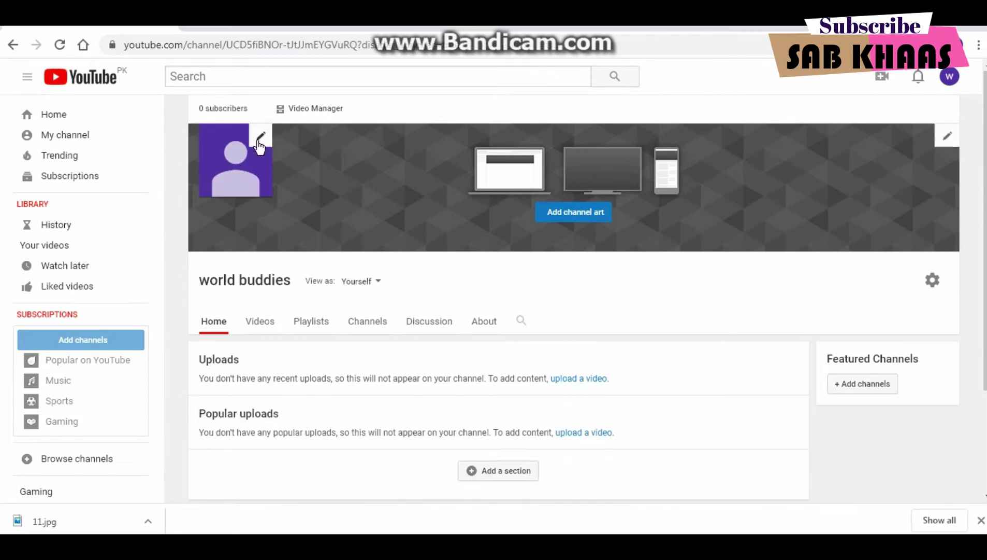
Edit the channel icon through the Google Account and begin adding a profile picture.
click(259, 138)
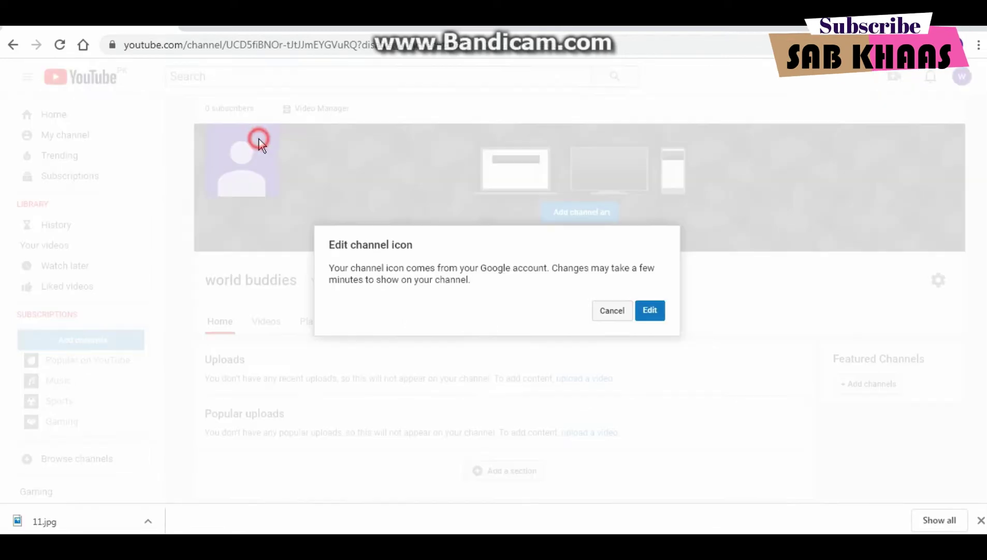
click(647, 310)
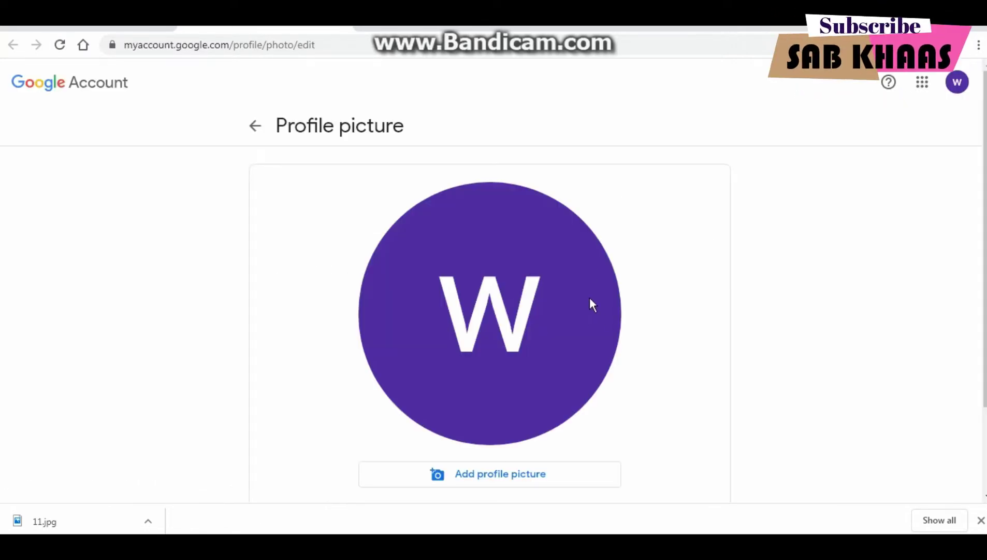
click(498, 475)
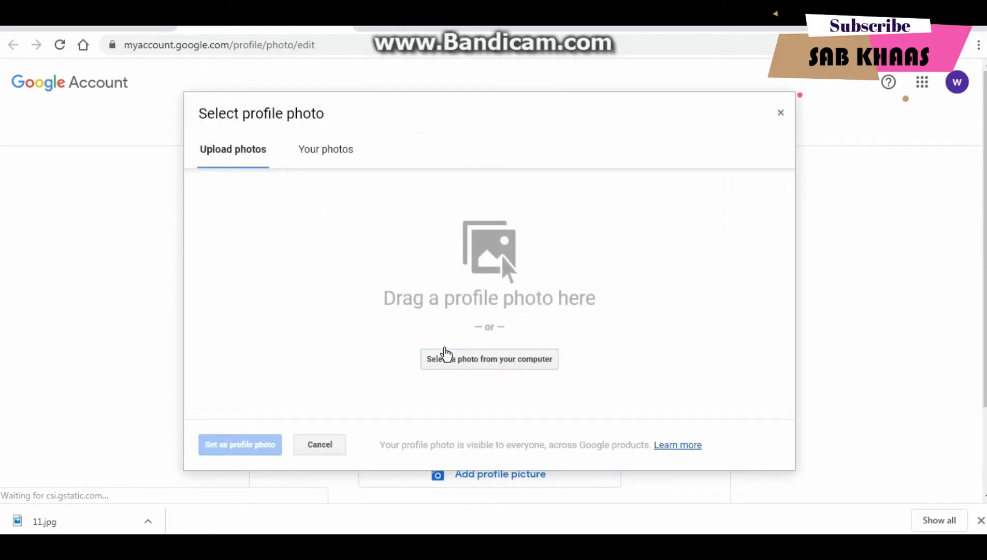
Upload world buddies.jpg from the computer as the new profile photo.
click(460, 358)
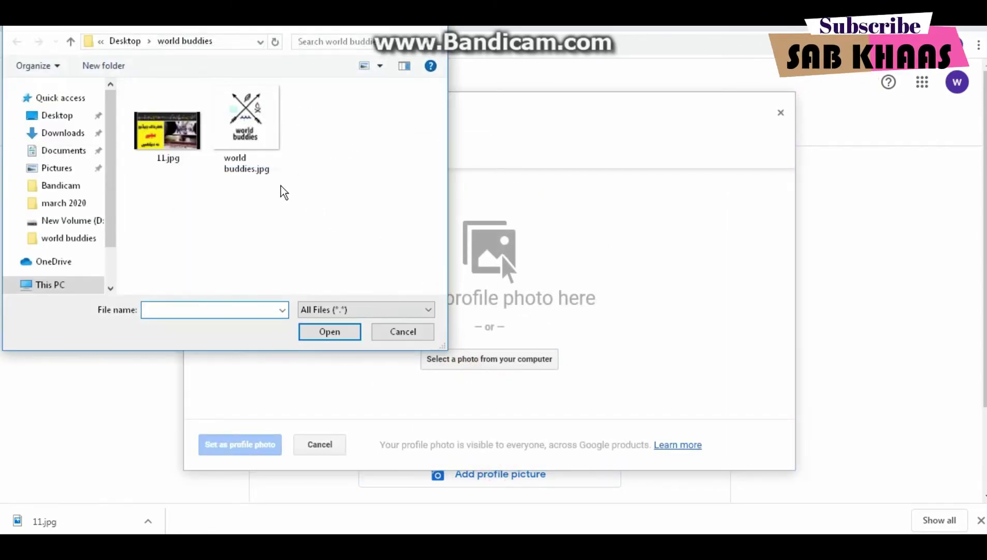
click(268, 140)
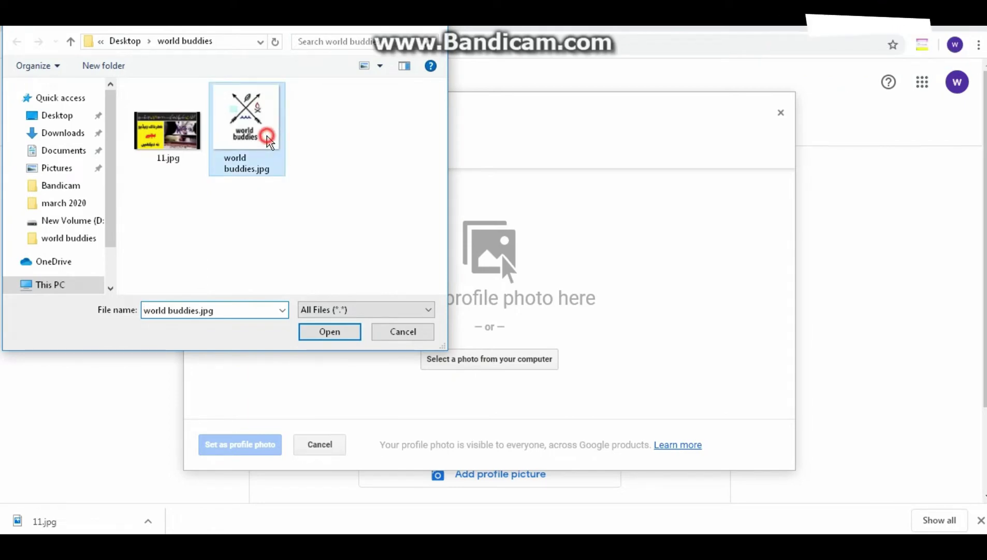
click(268, 141)
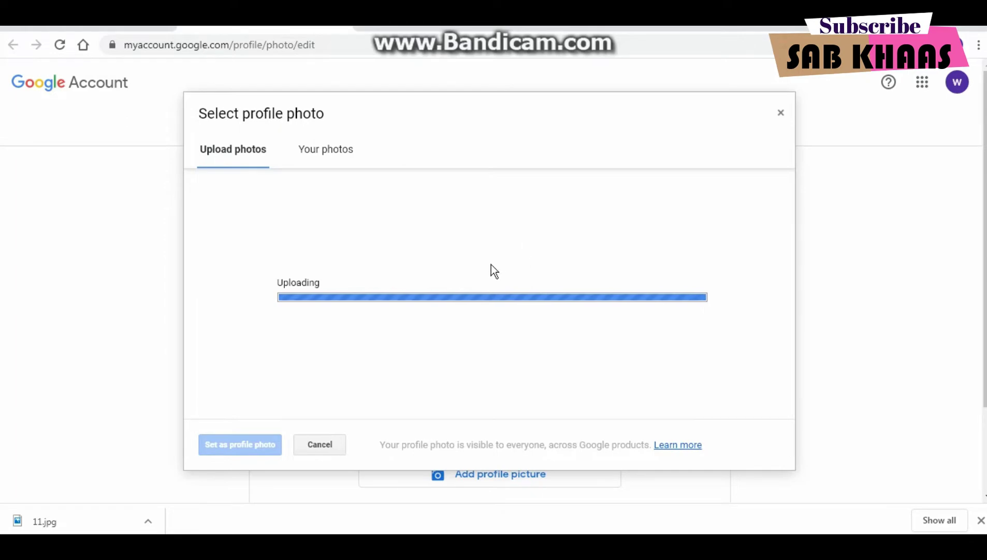
Enlarge and reposition the crop square over the whole logo and set it as profile photo.
drag(416, 358, 402, 373)
drag(468, 342, 484, 327)
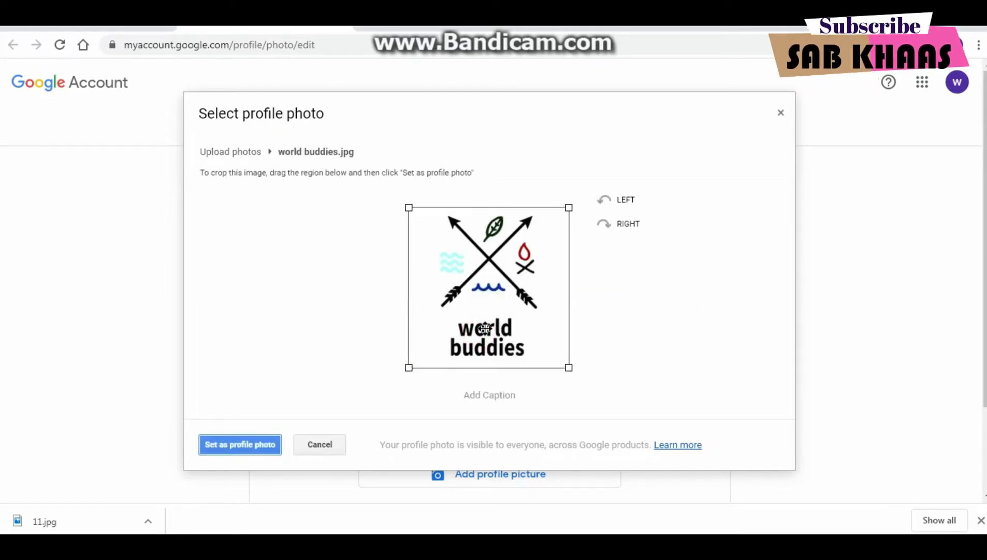
click(256, 444)
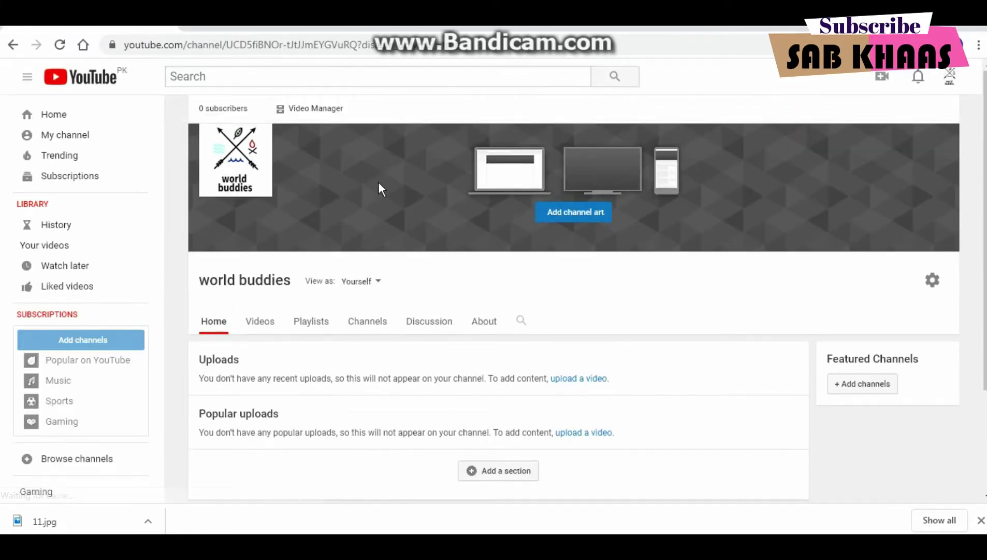
mouse_move(249, 179)
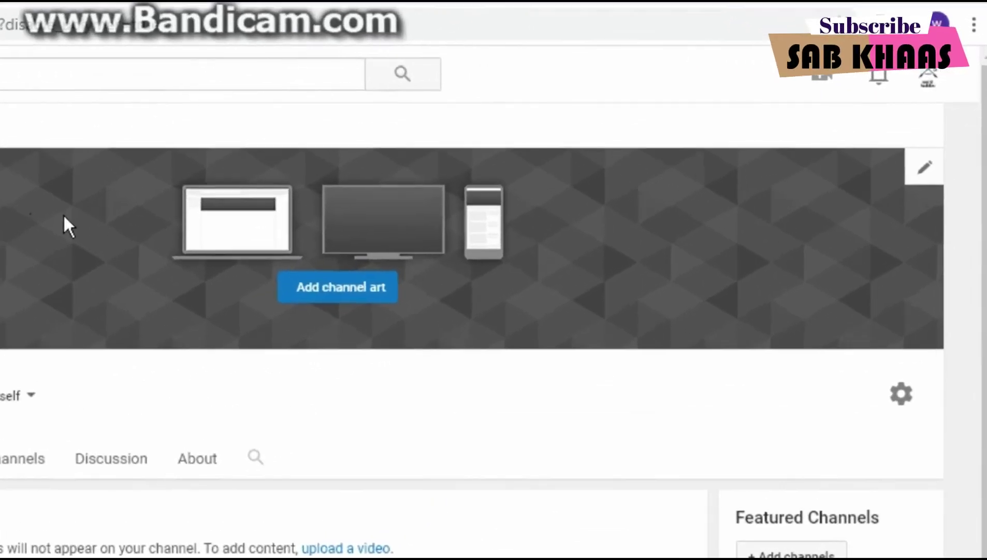
click(929, 77)
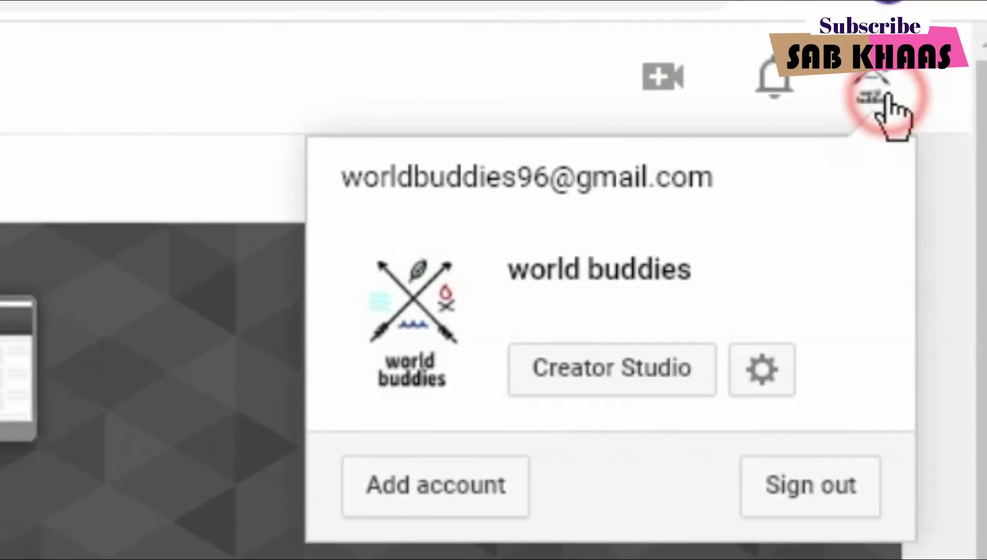
Go to Creator Studio Settings > Channel > Feature eligibility and open Status and Features.
click(594, 380)
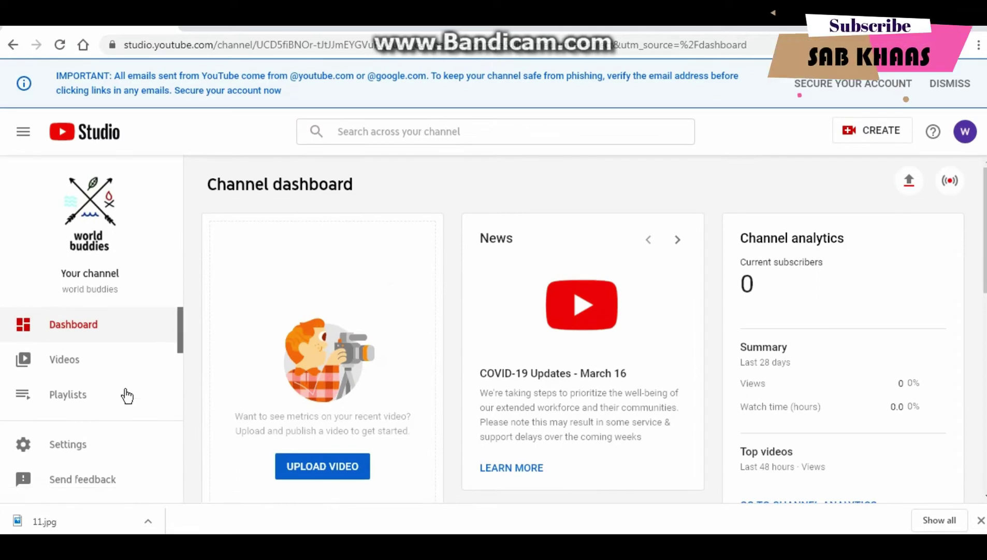
click(72, 443)
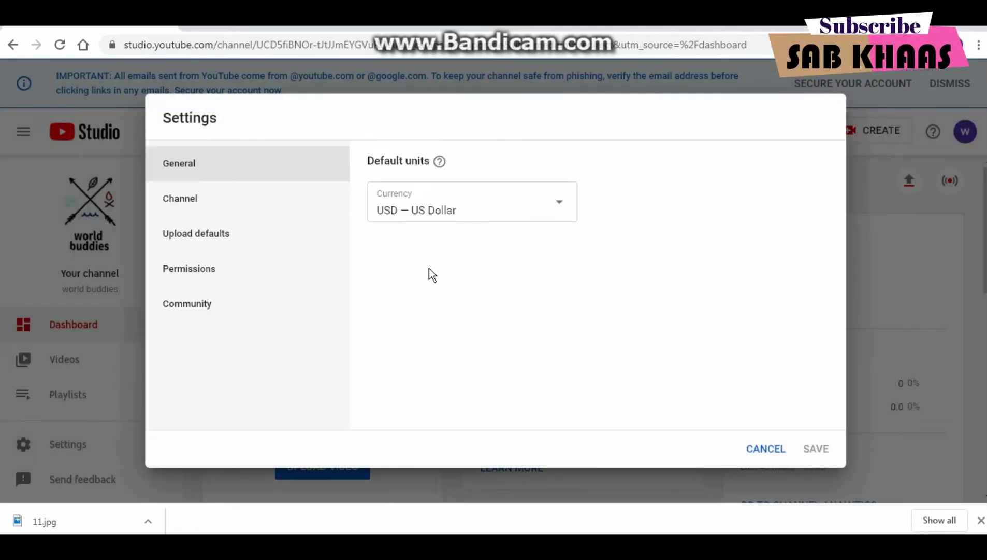
click(205, 200)
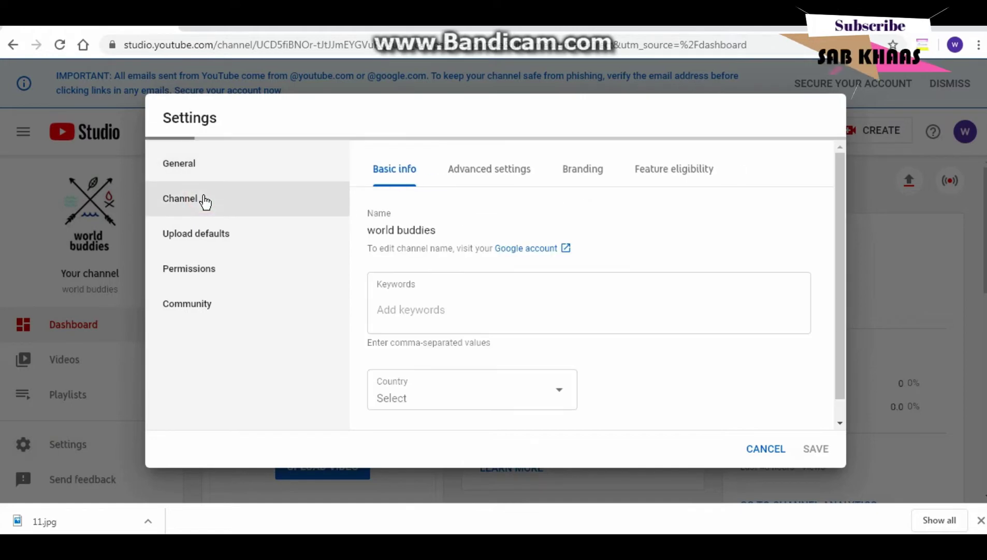
click(683, 176)
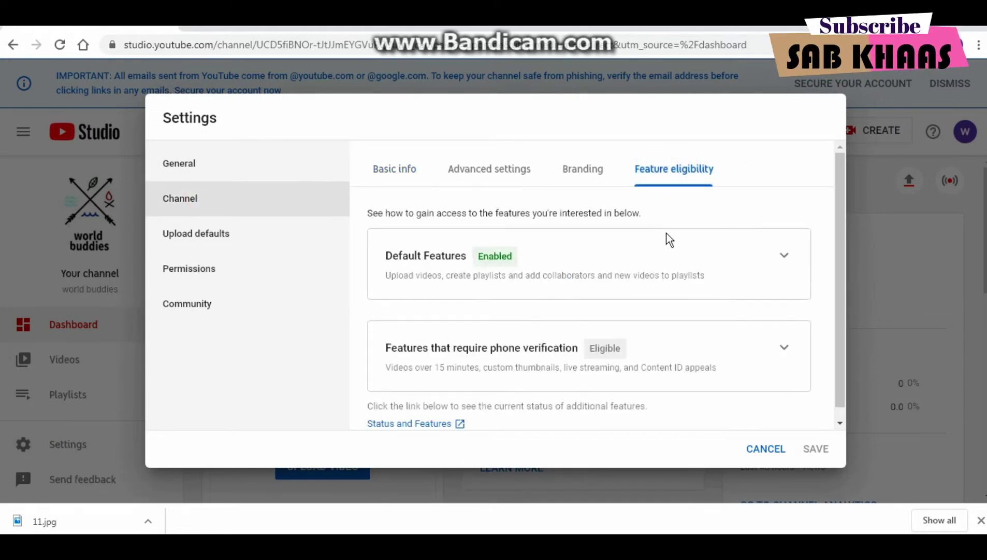
scroll(518, 331, down, 1)
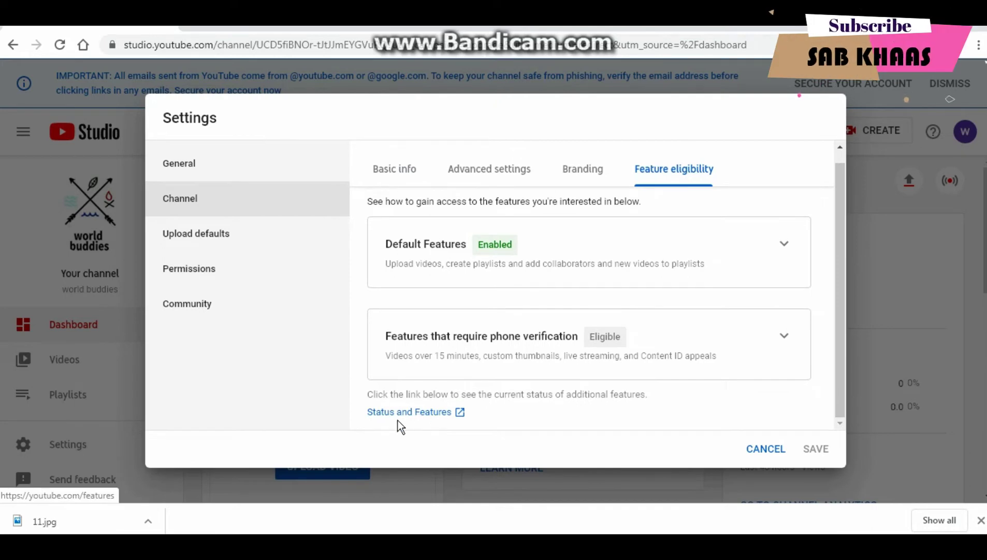
click(399, 412)
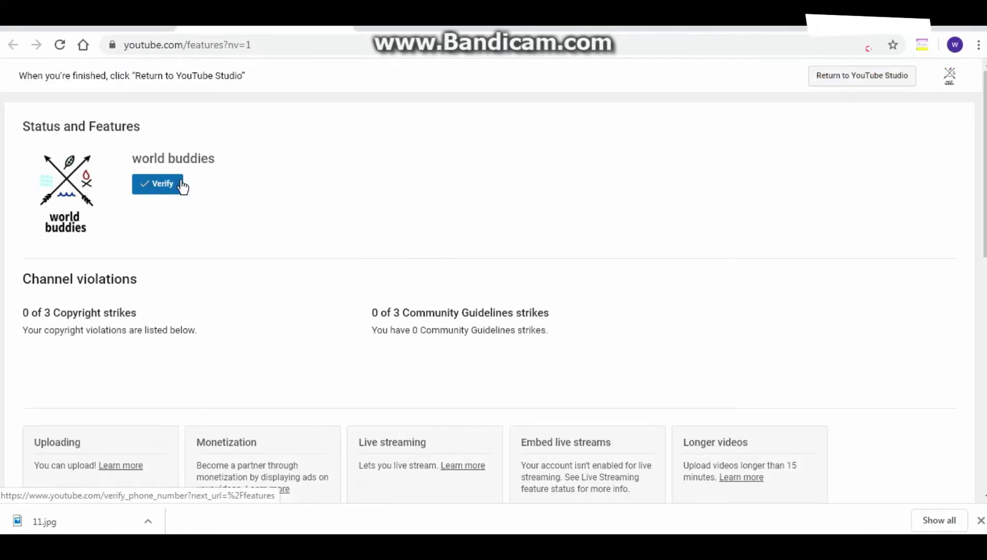
Request a verification code by text for a Pakistan phone number.
click(164, 184)
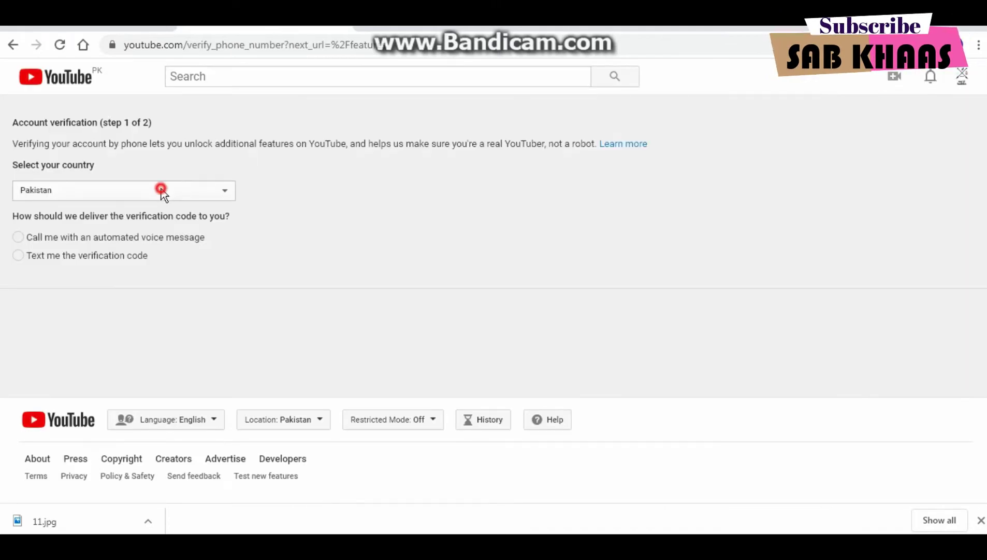
click(161, 189)
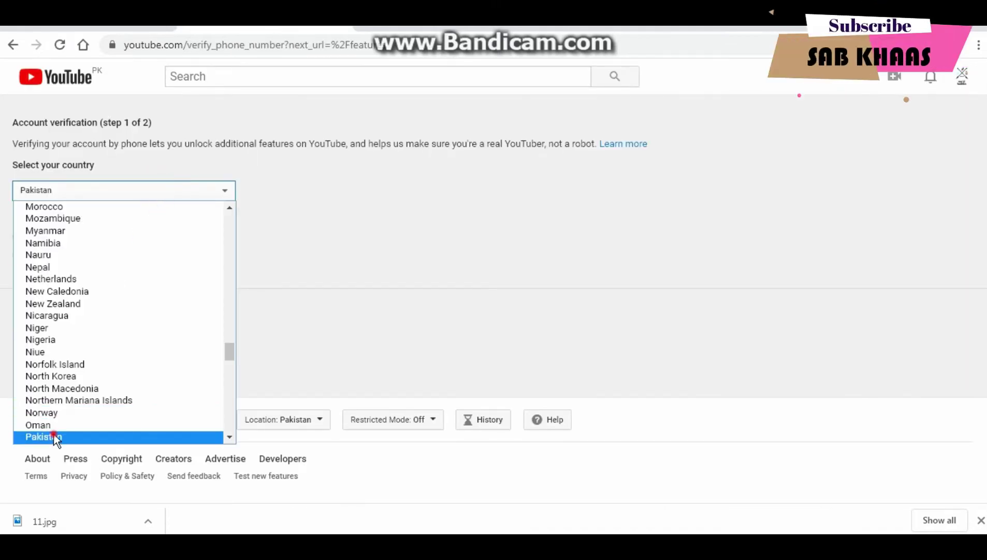
click(44, 436)
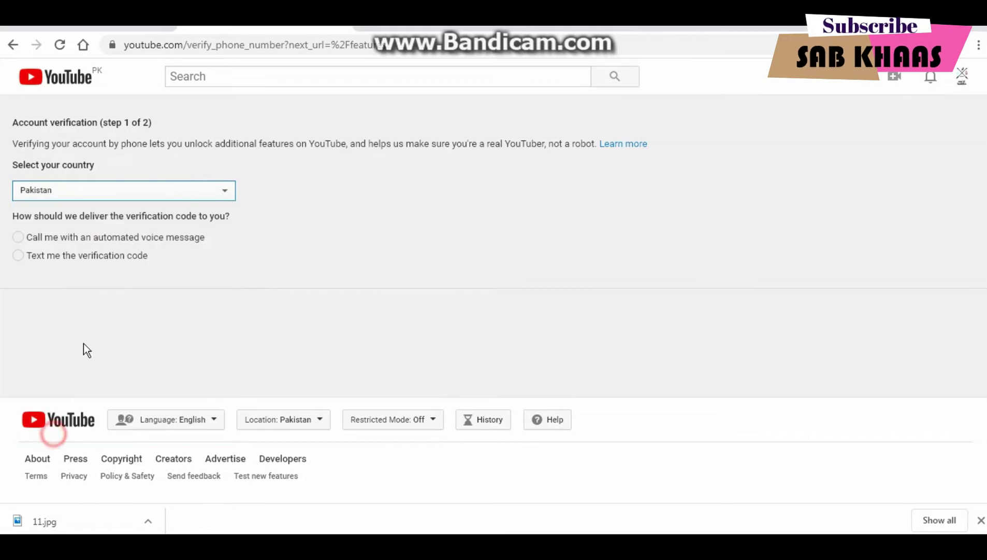
click(19, 255)
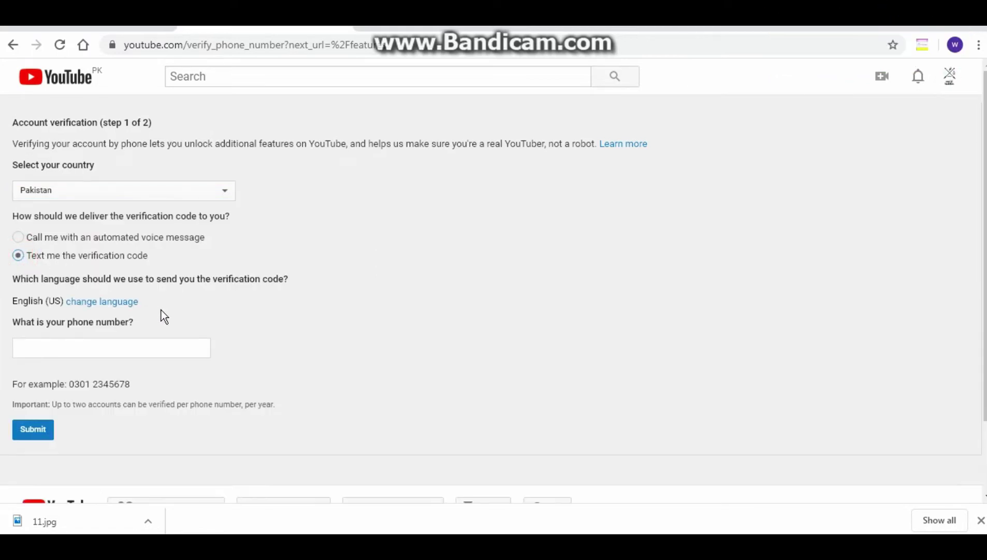
click(126, 351)
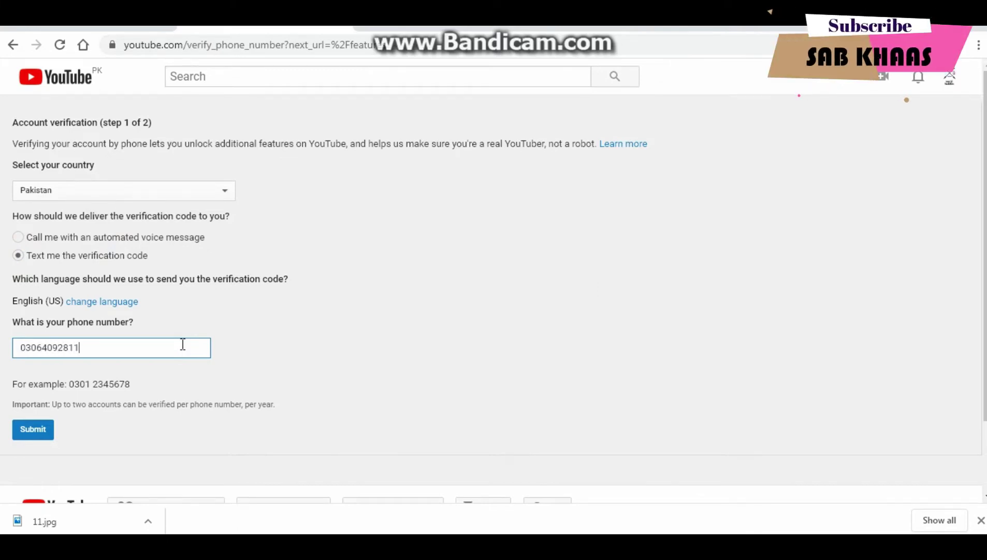
click(27, 431)
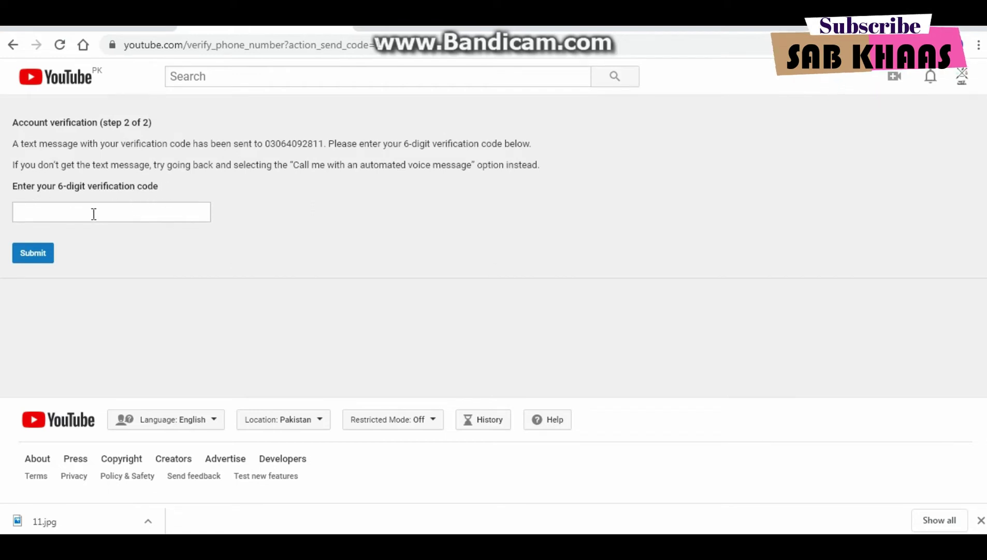
Enter the received six-digit code and confirm the channel is verified.
click(154, 212)
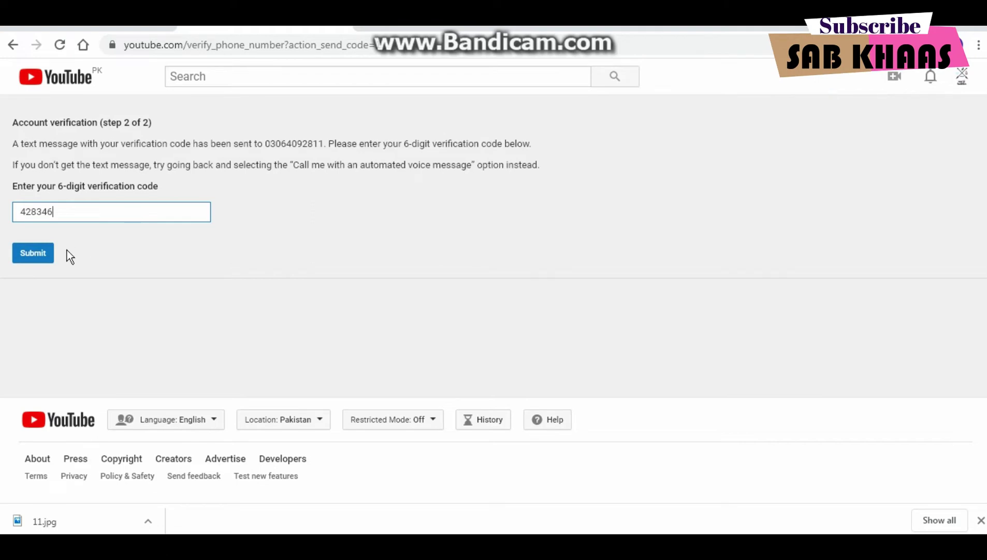
click(42, 253)
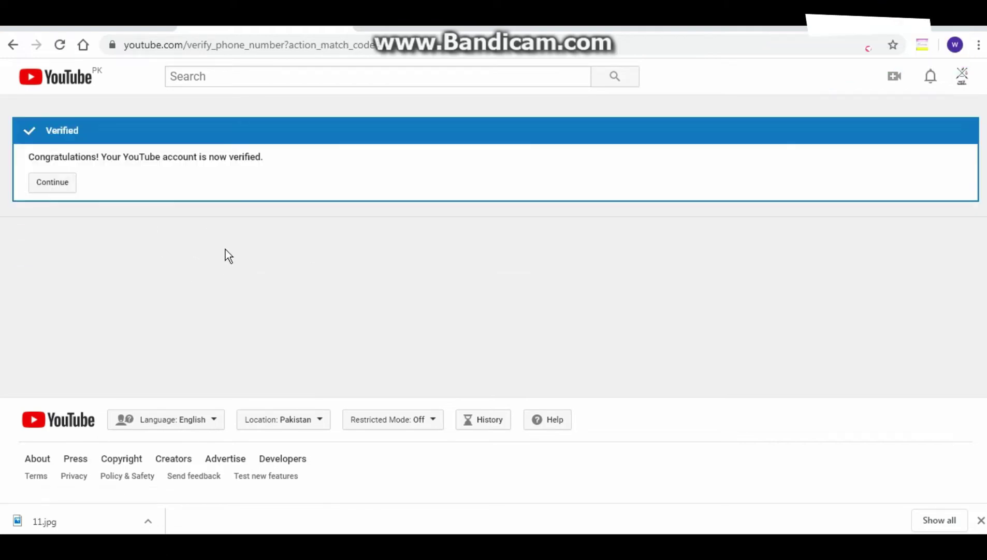
click(54, 186)
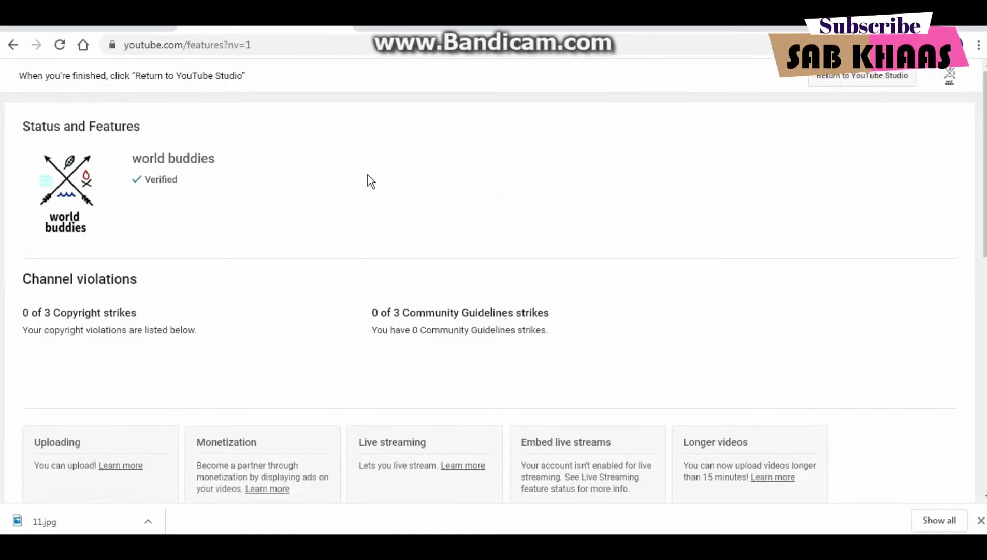
Go to youtube.com in the browser address bar.
click(346, 45)
text(youtube.com)
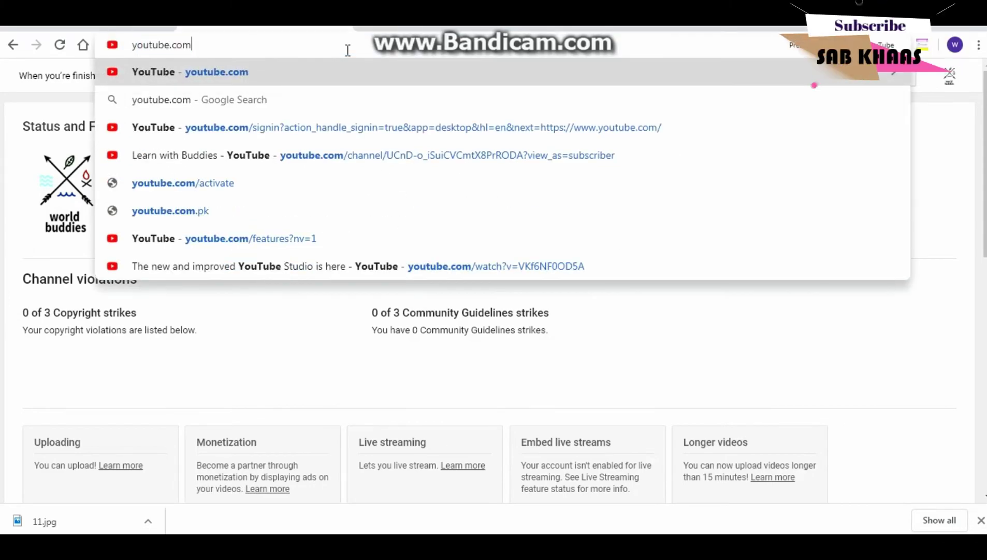
key(Return)
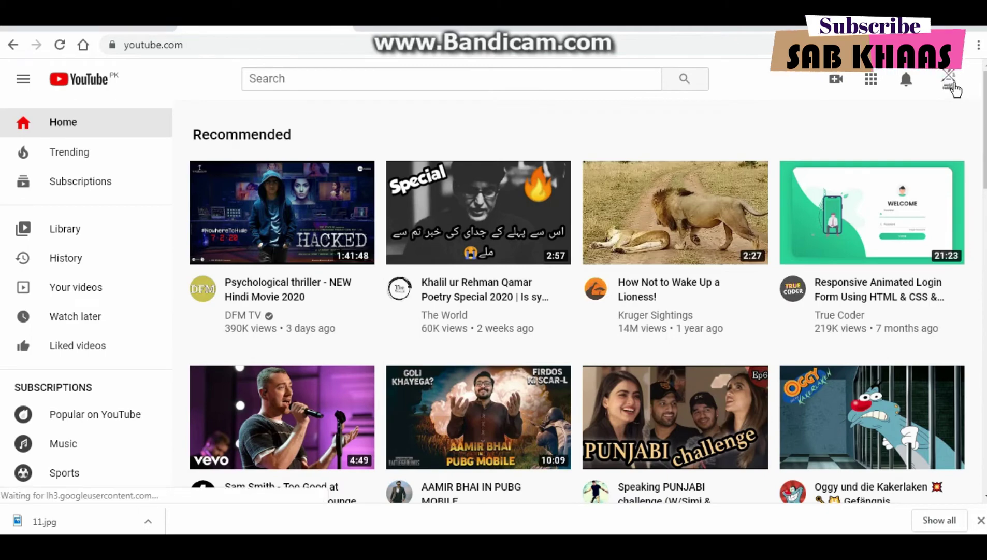
Open the world buddies channel and choose Create > Upload video.
click(955, 85)
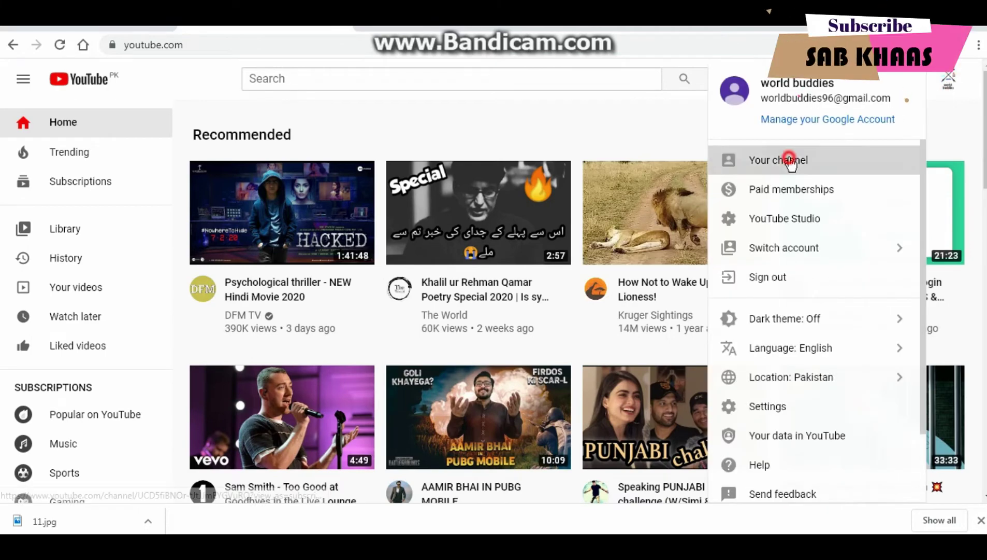
click(789, 158)
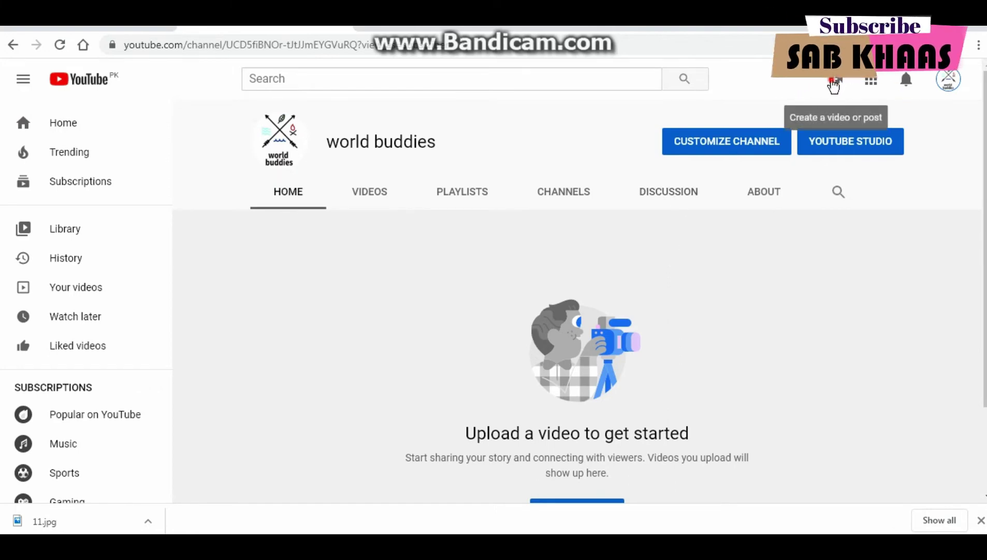
click(835, 82)
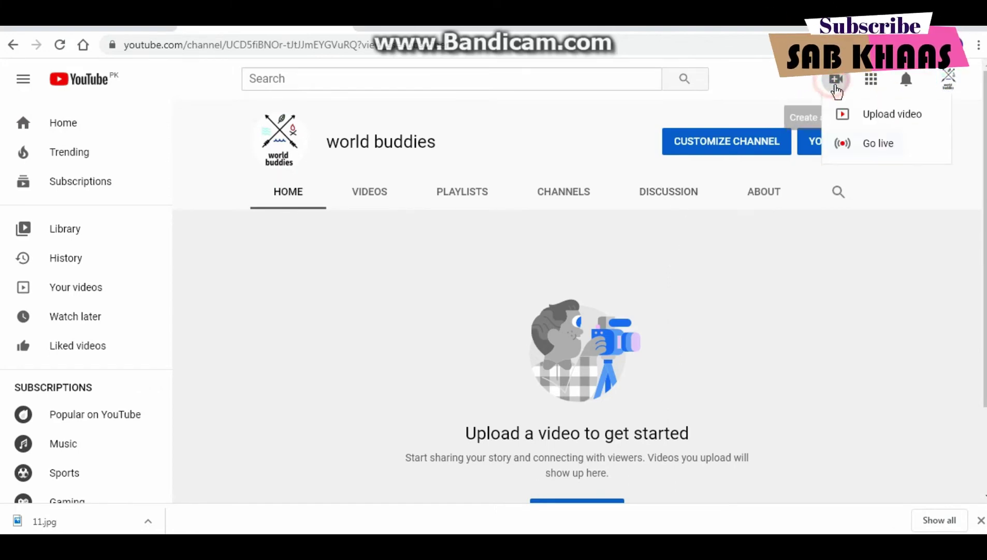
click(857, 115)
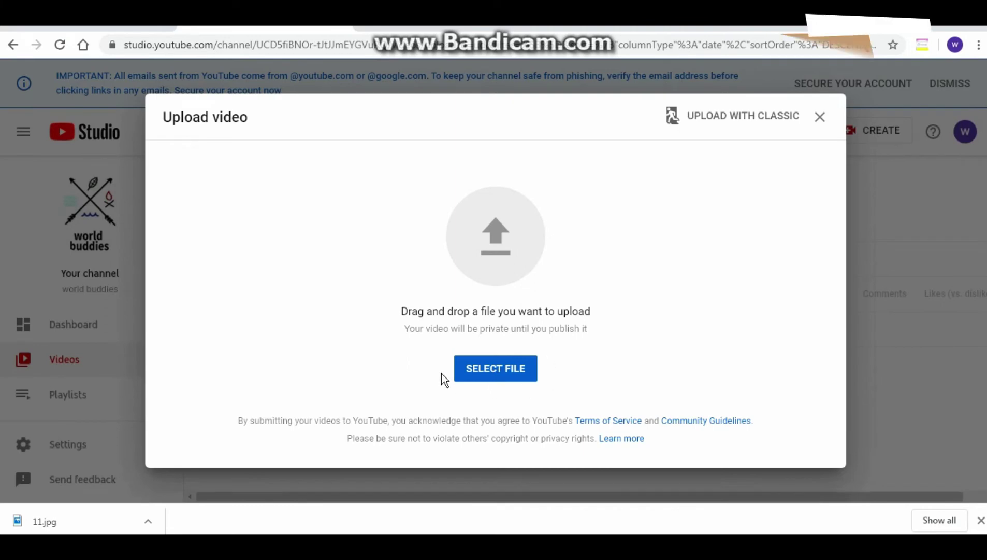
Upload the WhatsApp video from Downloads and title it 'Man laid down front of train'.
click(489, 368)
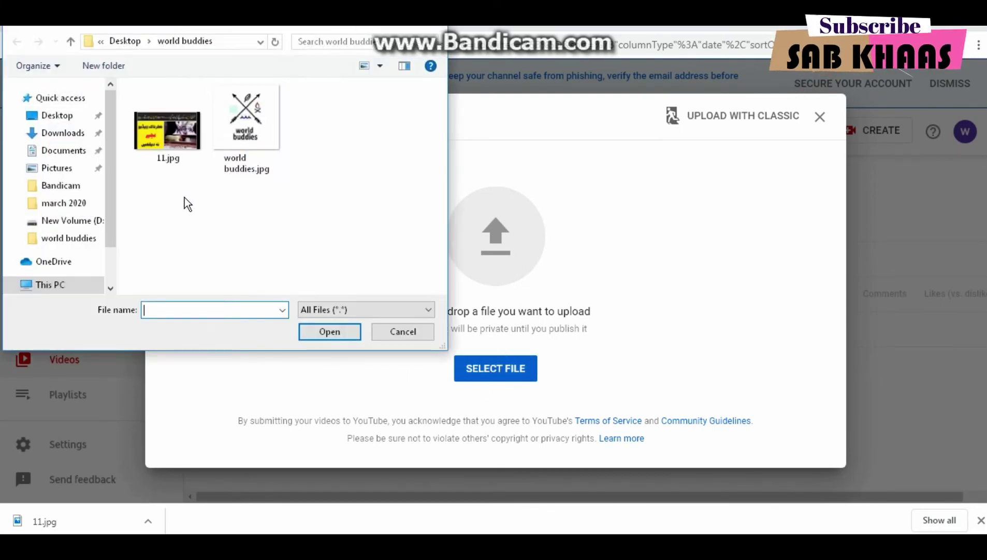
click(84, 133)
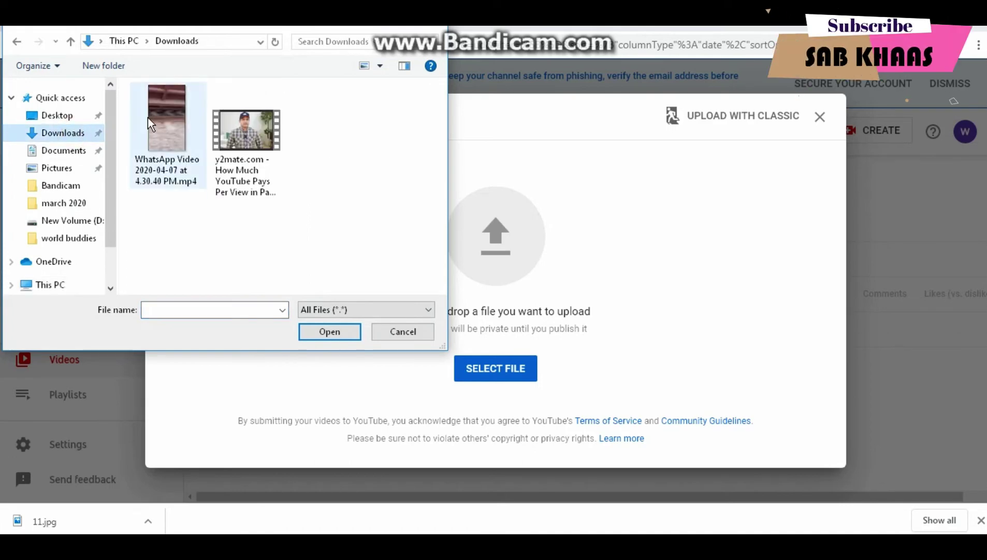
double_click(163, 109)
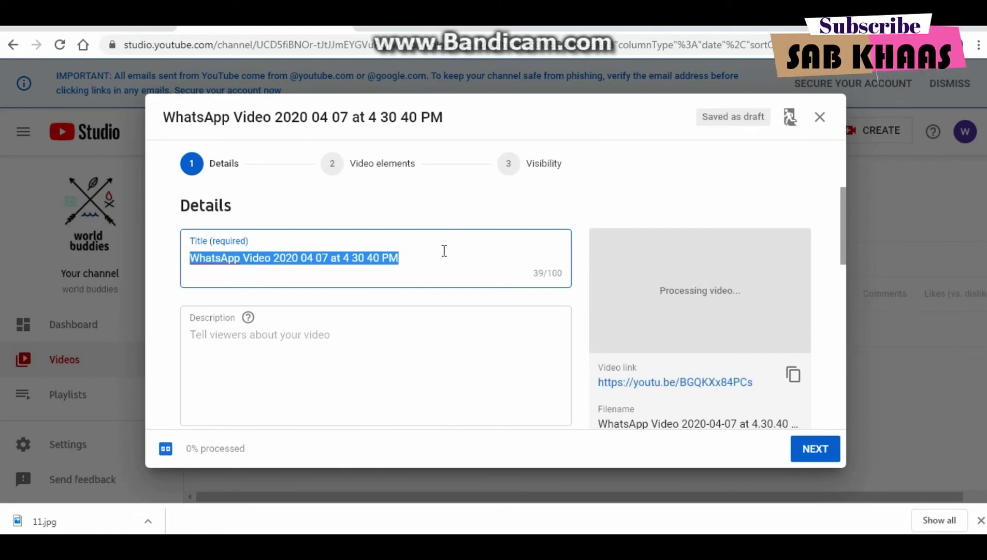
key(BackSpace)
text(M)
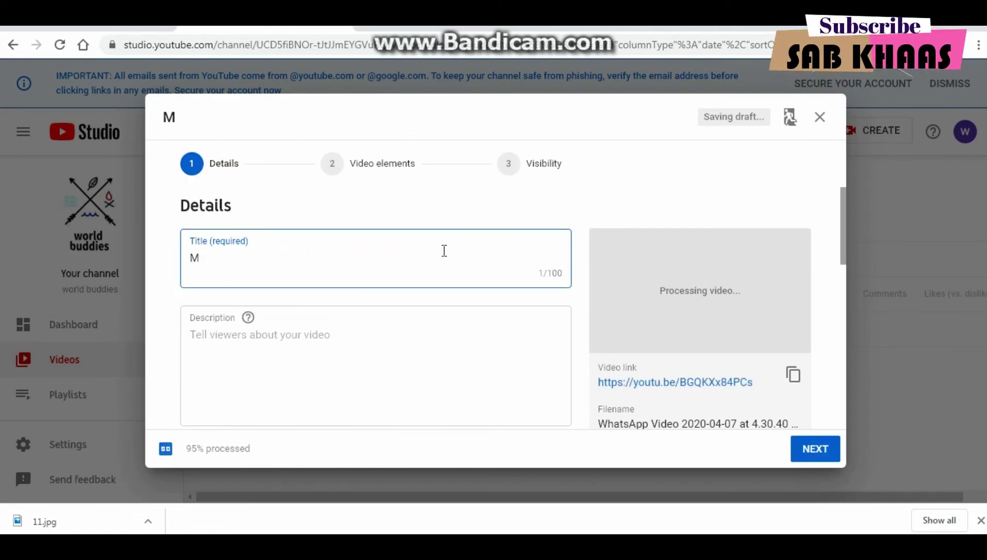
text(an laid dow)
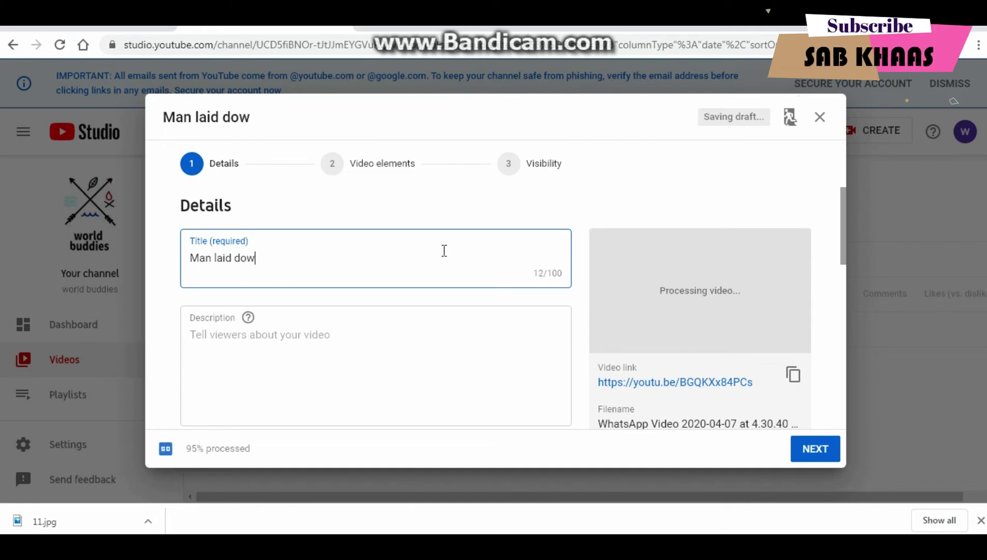
text(n fron)
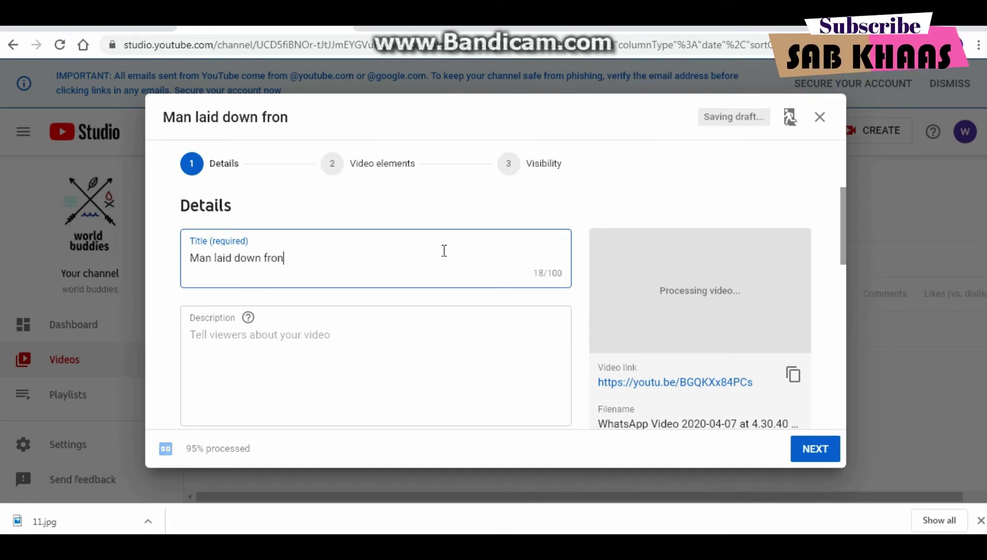
text(t of train)
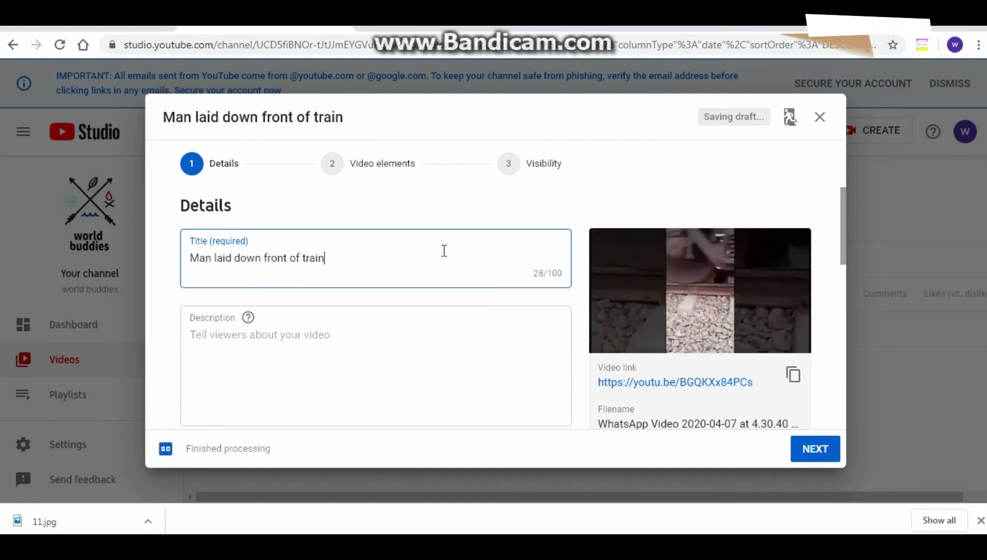
Copy the title 'Man laid down front of train' into the description.
click(367, 350)
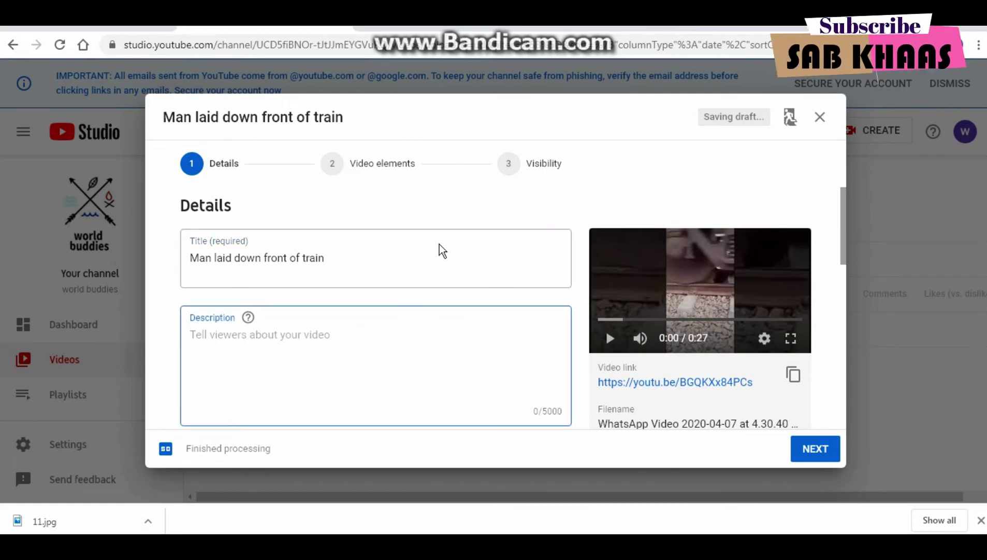
scroll(349, 218, down, 1)
scroll(336, 233, up, 1)
click(310, 257)
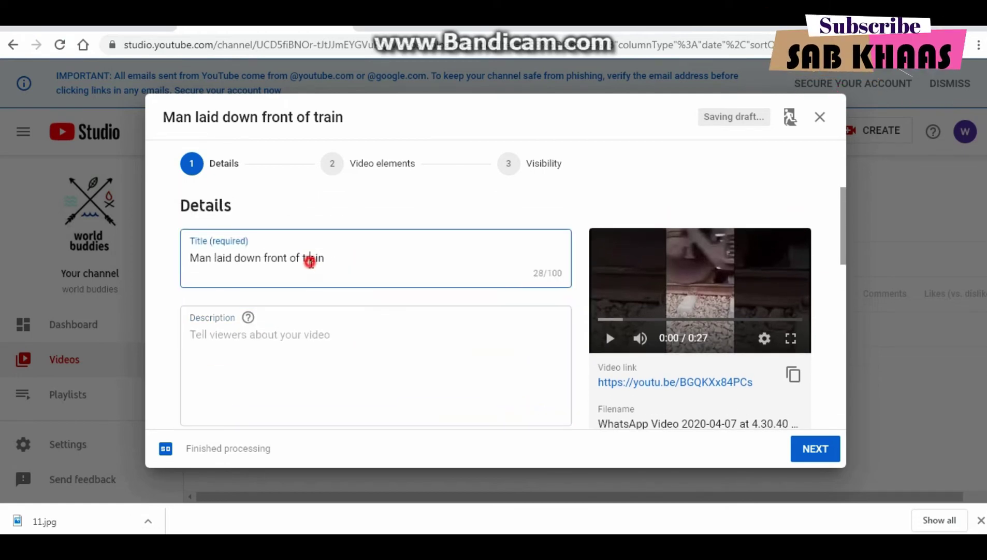
key(ctrl+a)
key(ctrl+c)
click(321, 344)
key(ctrl+v)
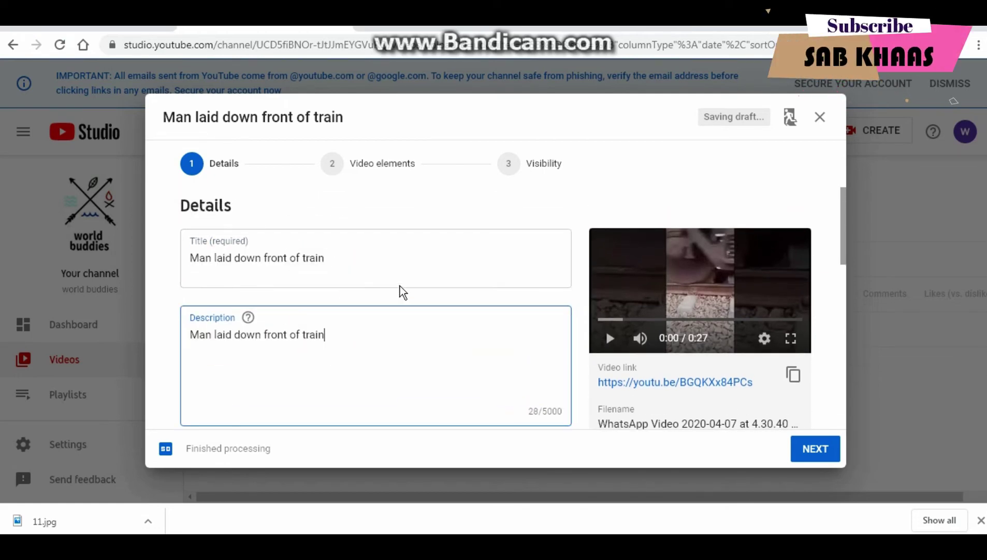
scroll(404, 287, down, 2)
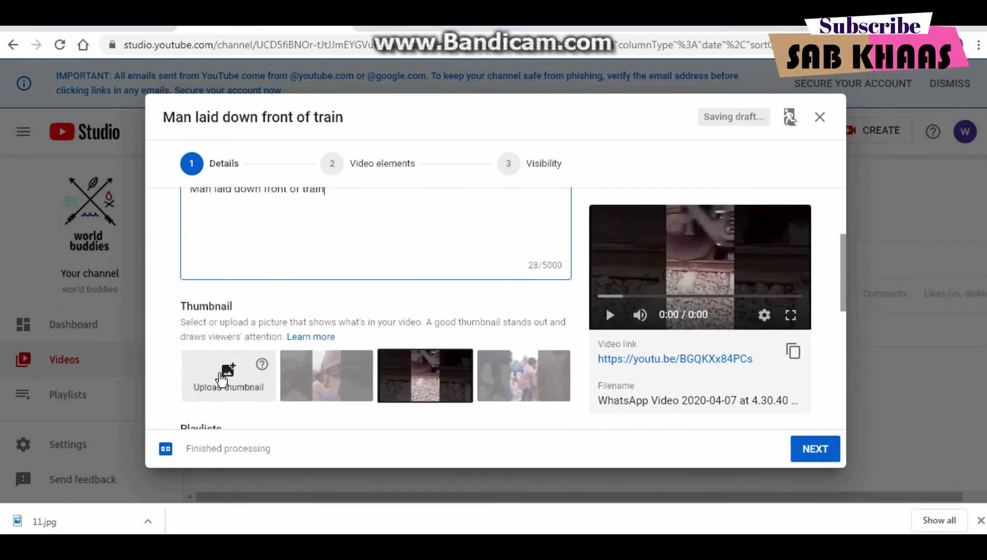
Set 11.jpg as the custom thumbnail and mark the video not made for kids.
click(229, 378)
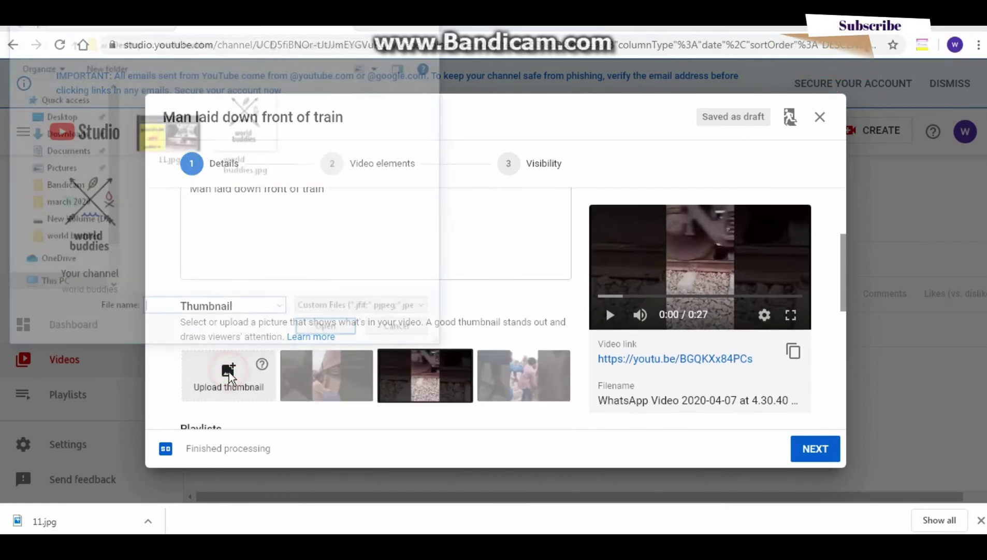
double_click(172, 134)
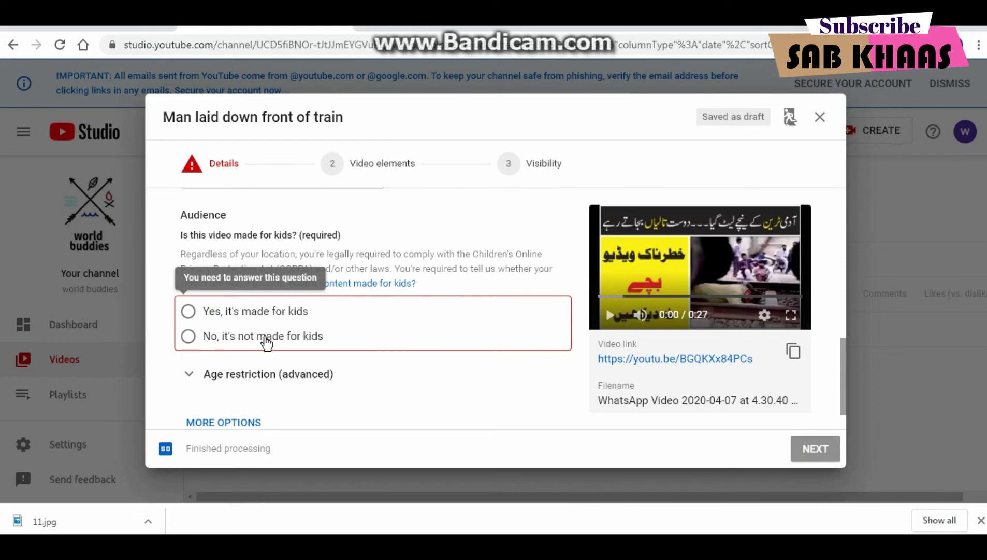
click(303, 340)
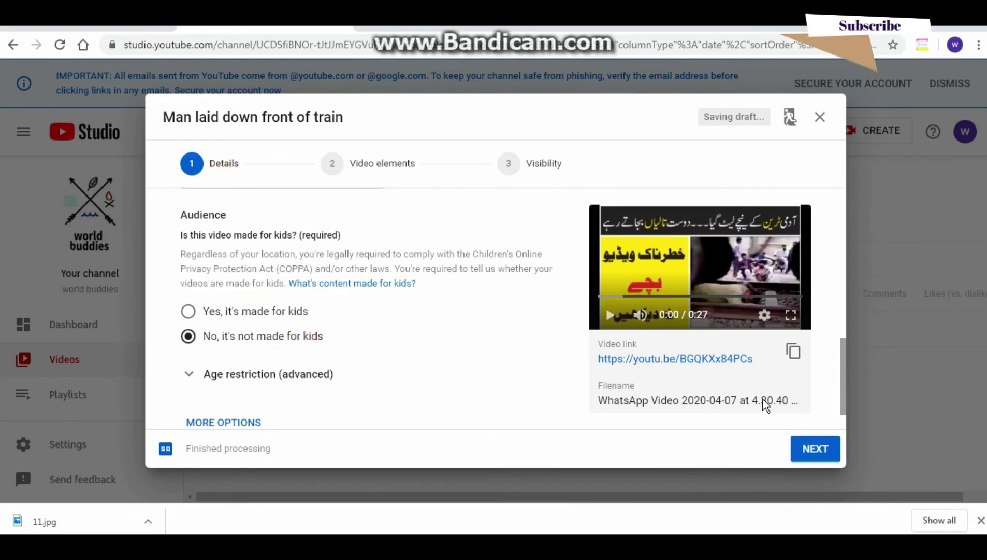
scroll(332, 359, down, 2)
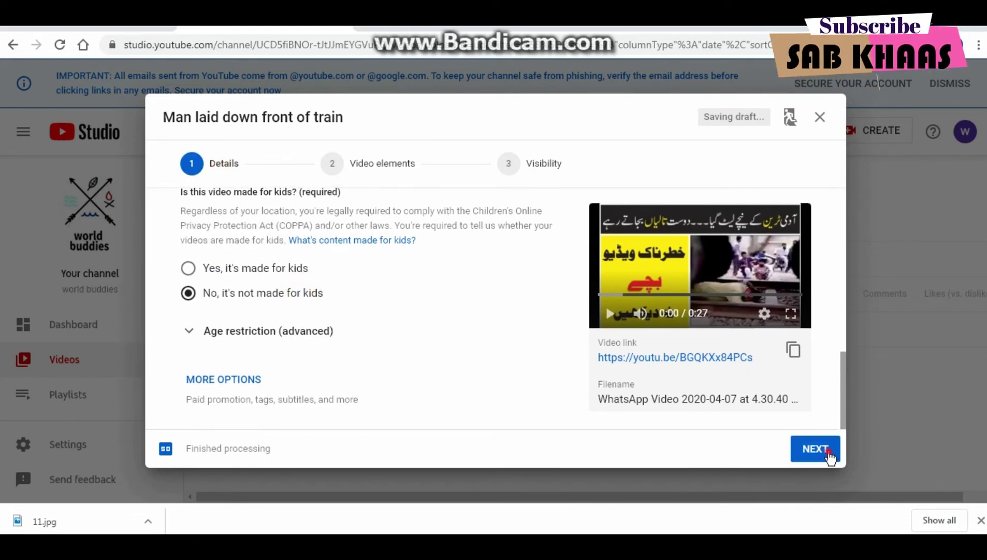
Publish the video as Public and open its watch page.
click(828, 455)
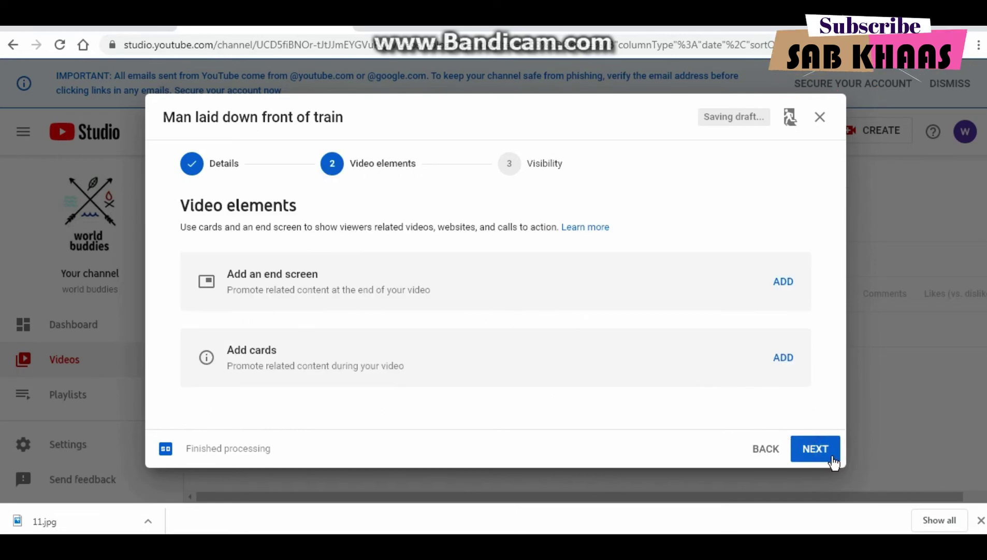
click(812, 450)
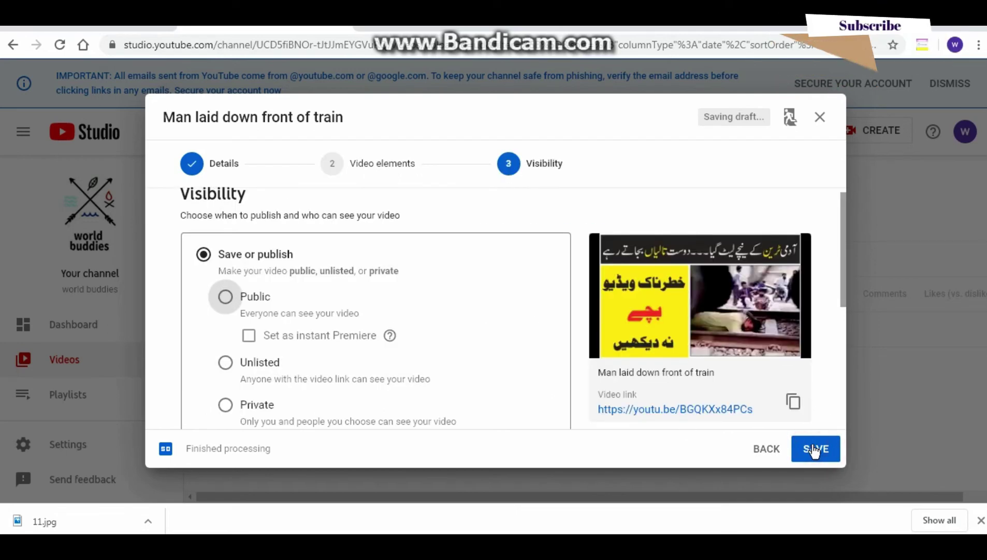
click(259, 300)
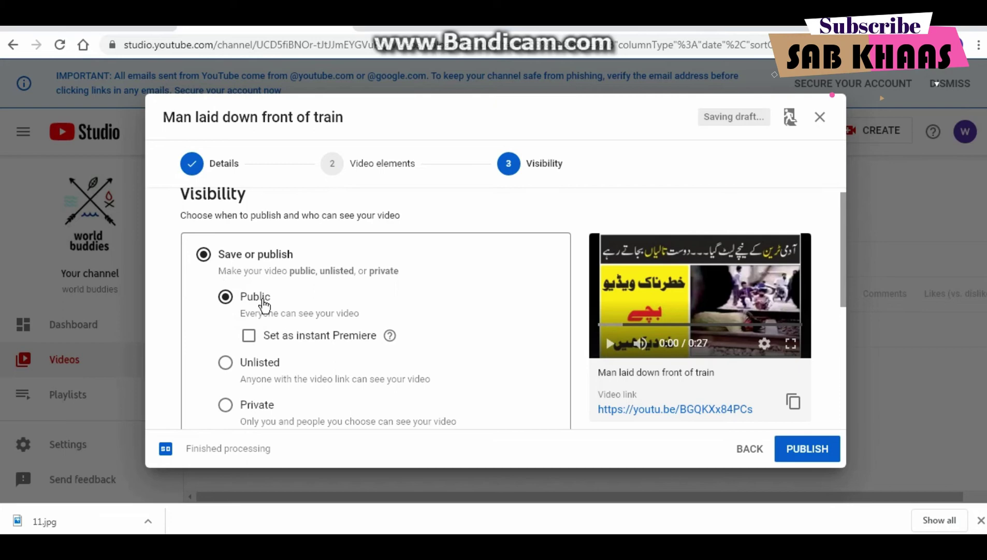
click(821, 452)
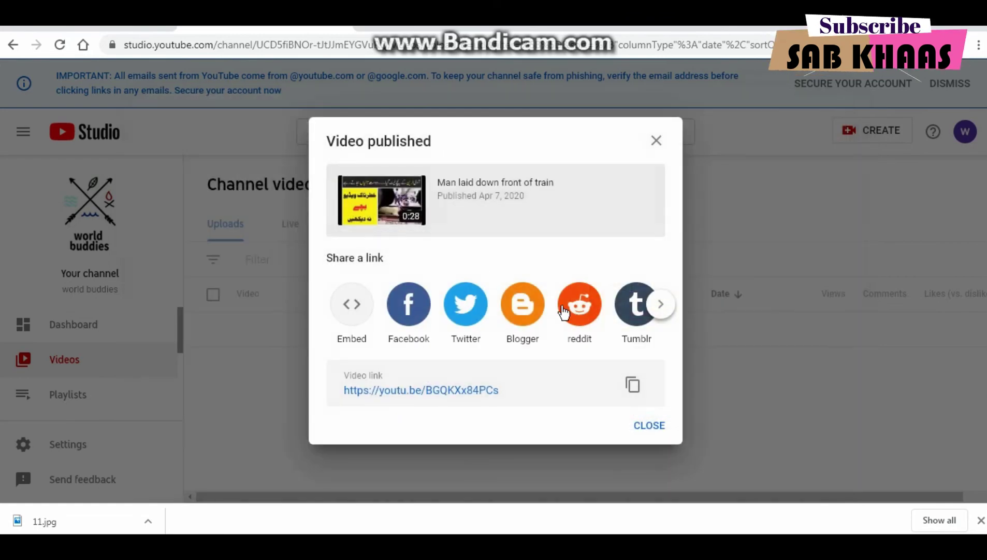
click(649, 426)
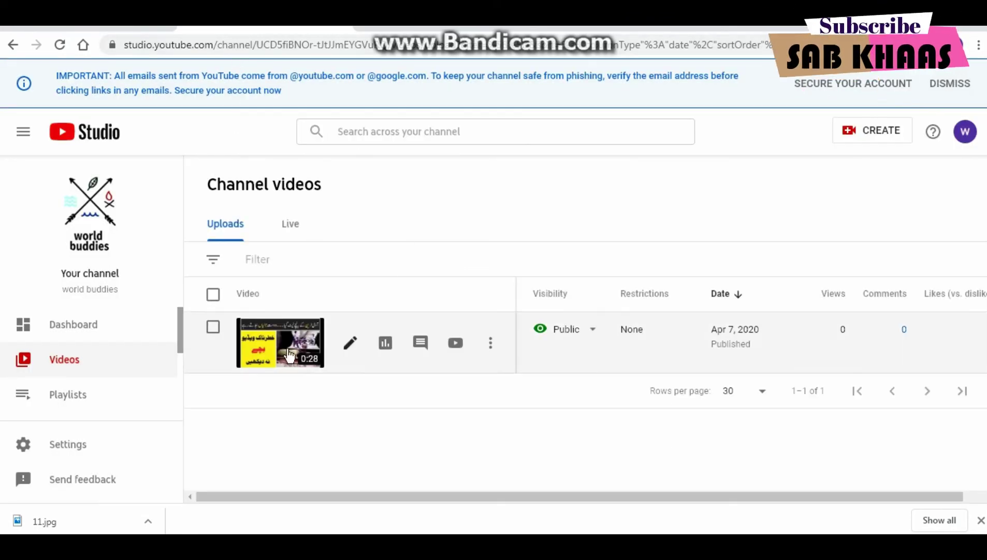
click(245, 337)
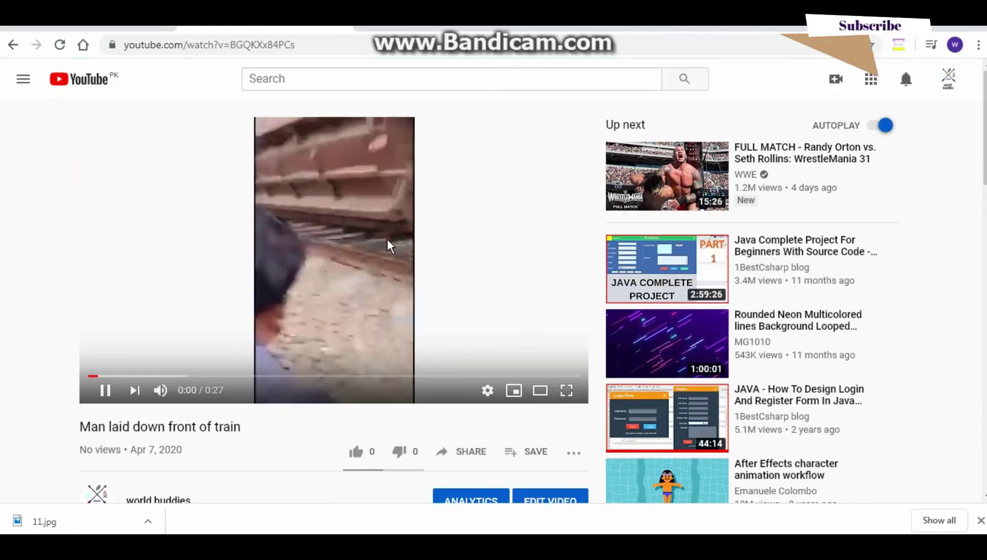